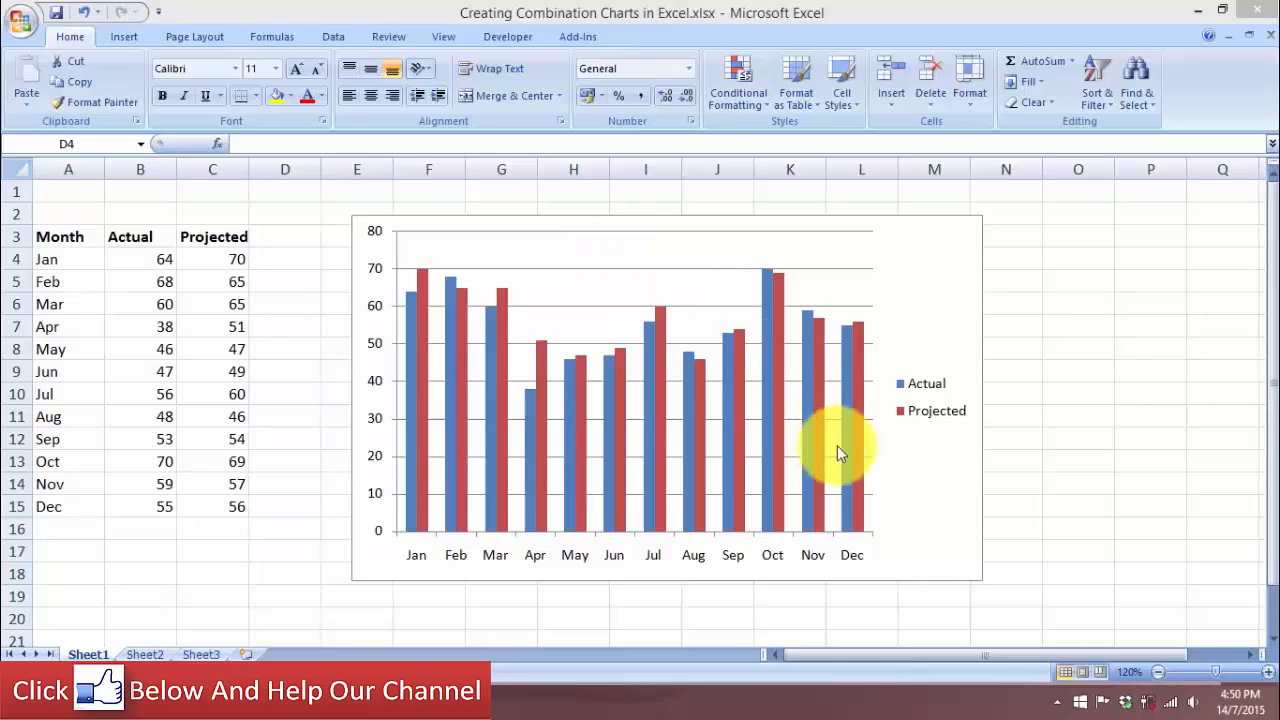
Change the Projected series in the Sheet1 chart to a 2-D line with markers, keeping Actual as columns.
click(425, 289)
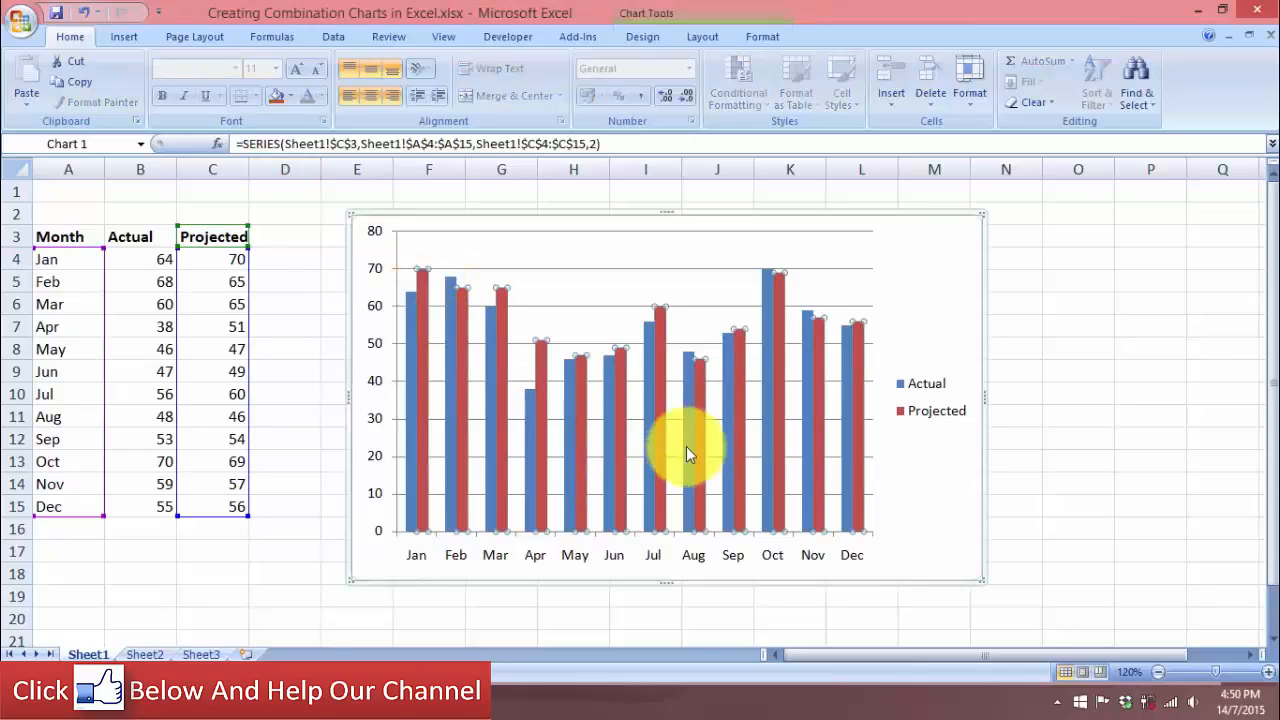
mouse_move(660, 438)
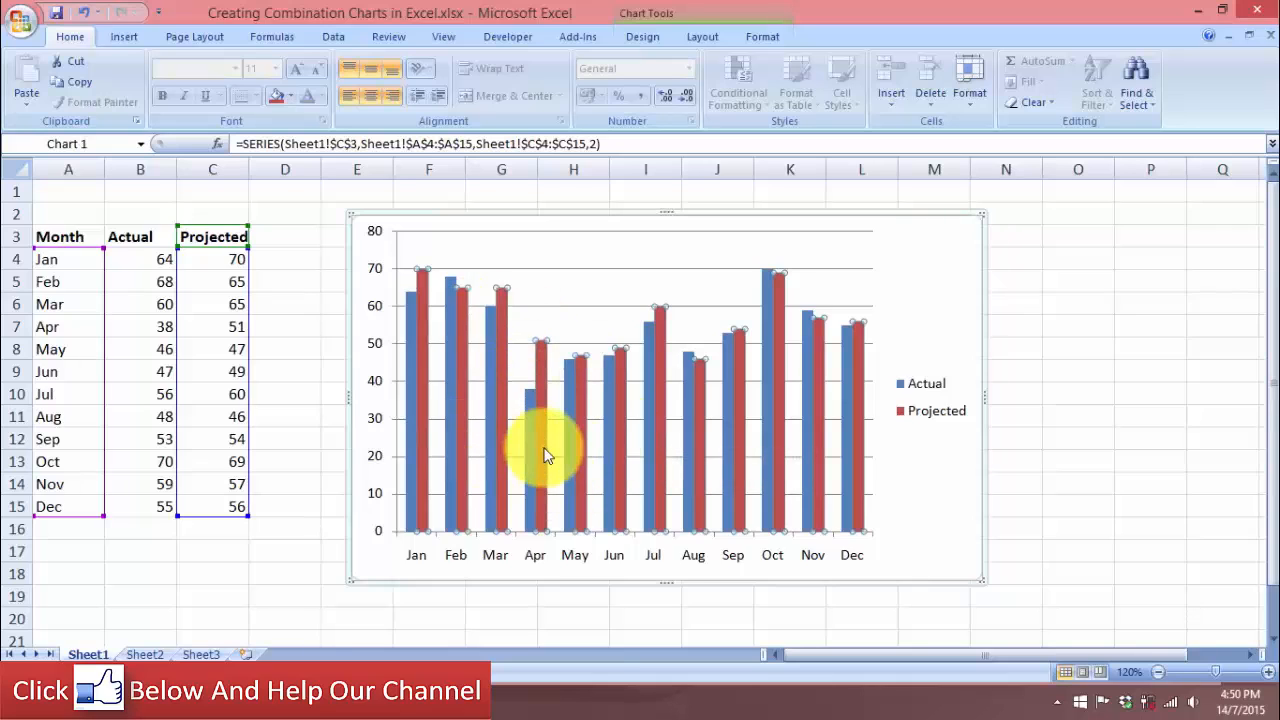
mouse_move(511, 395)
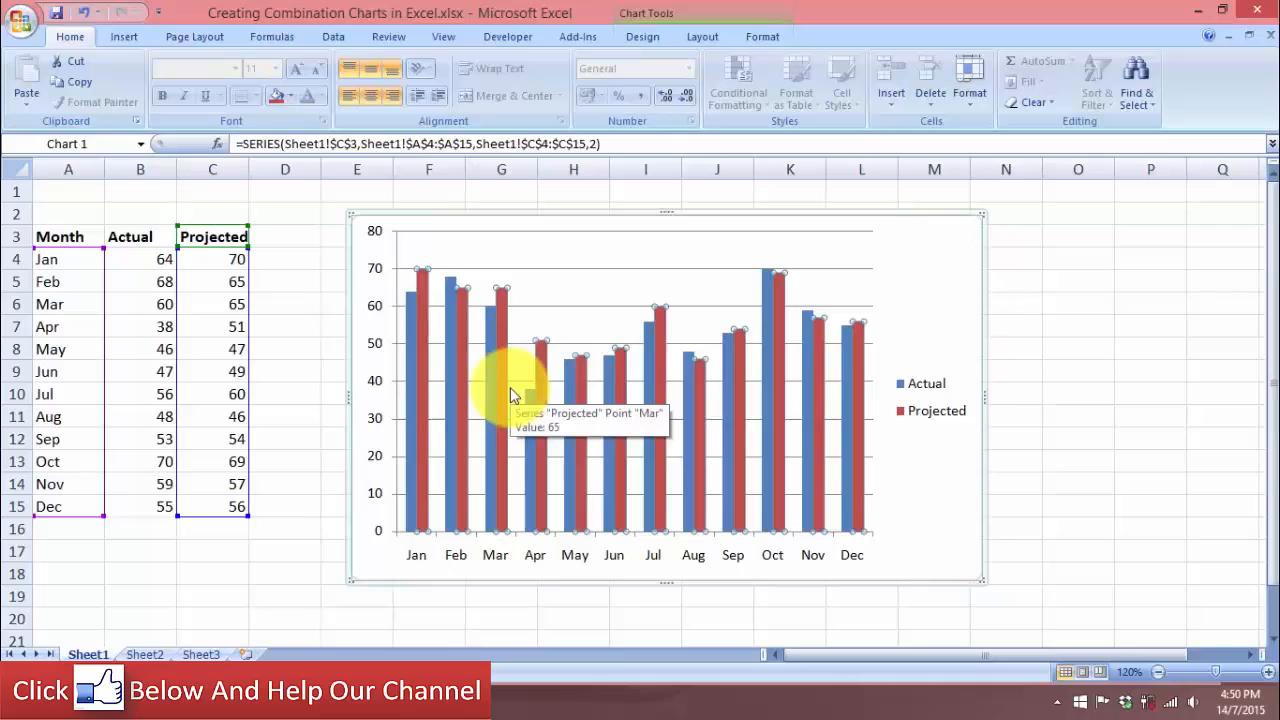
click(125, 38)
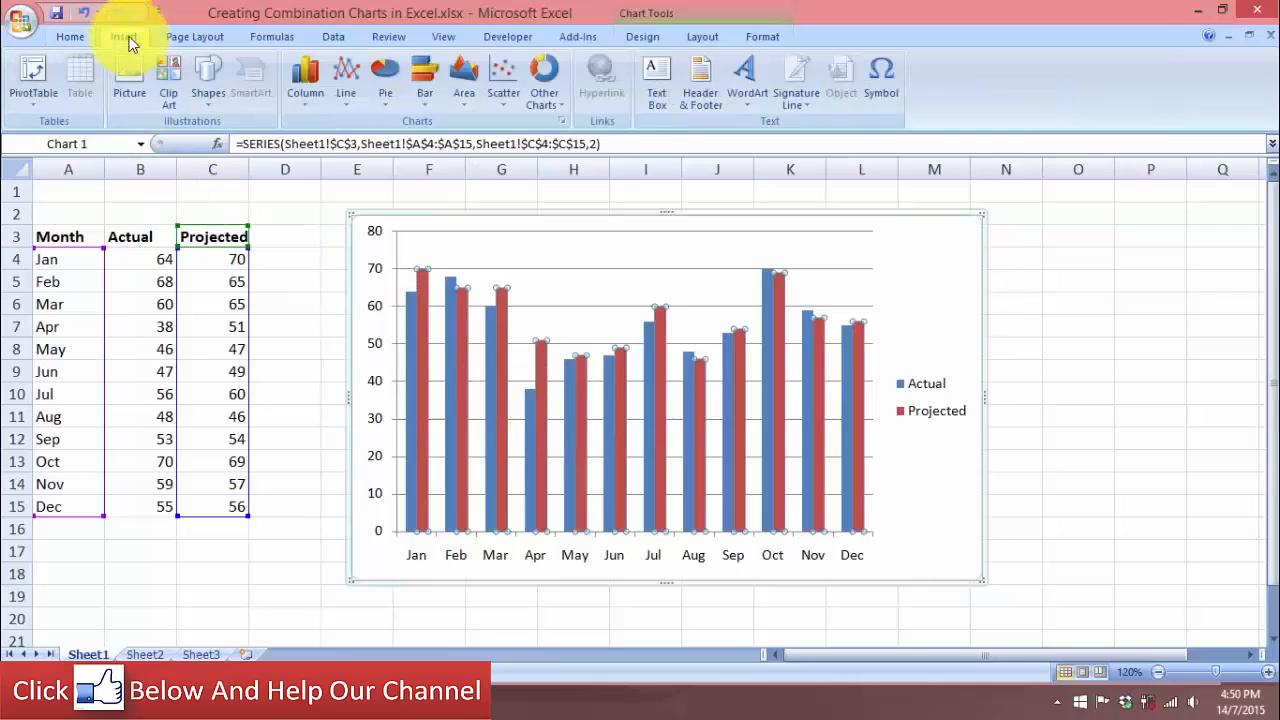
click(350, 112)
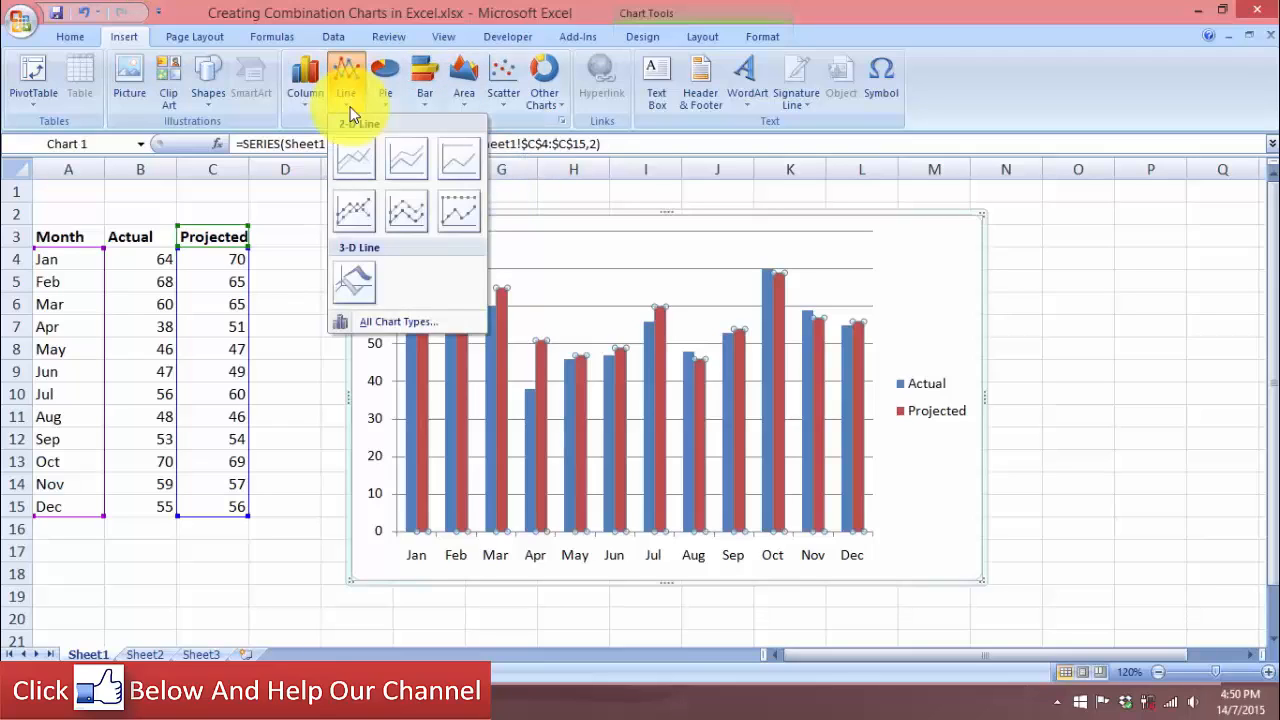
click(400, 224)
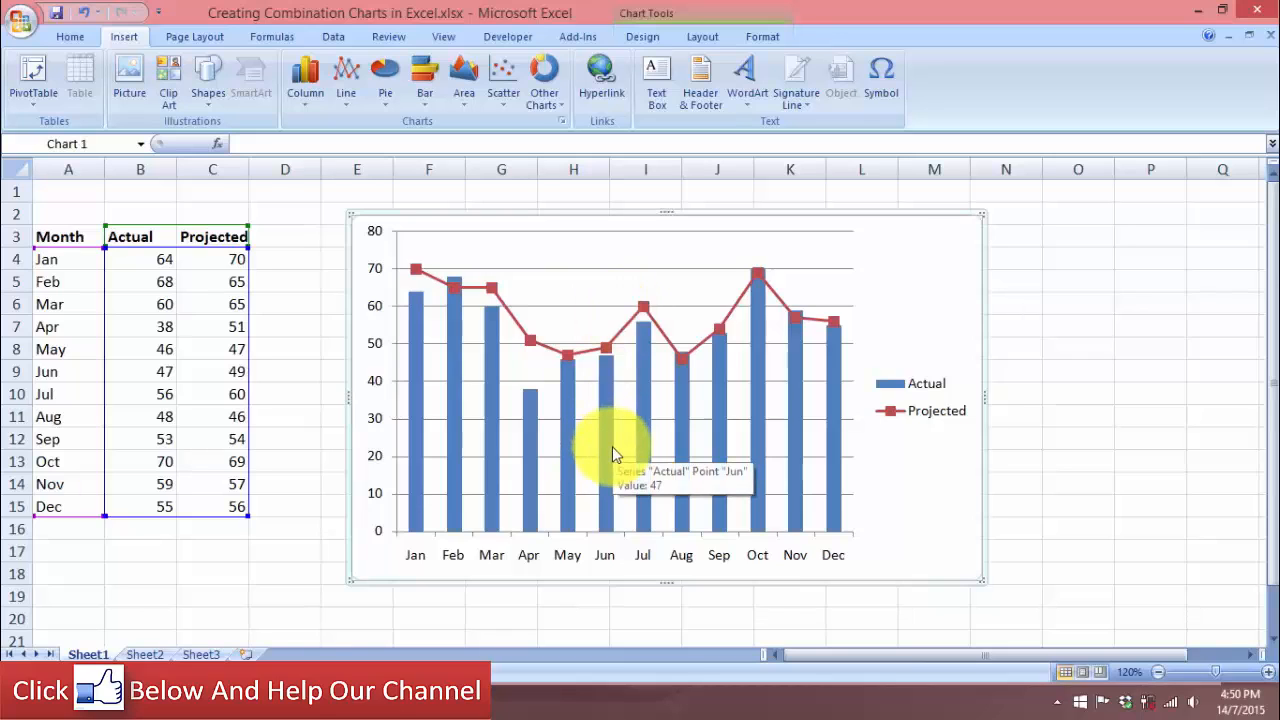
Insert a 2-D clustered column chart on Sheet2 from the Month, Actual and Profit % data in A2:C14.
click(148, 654)
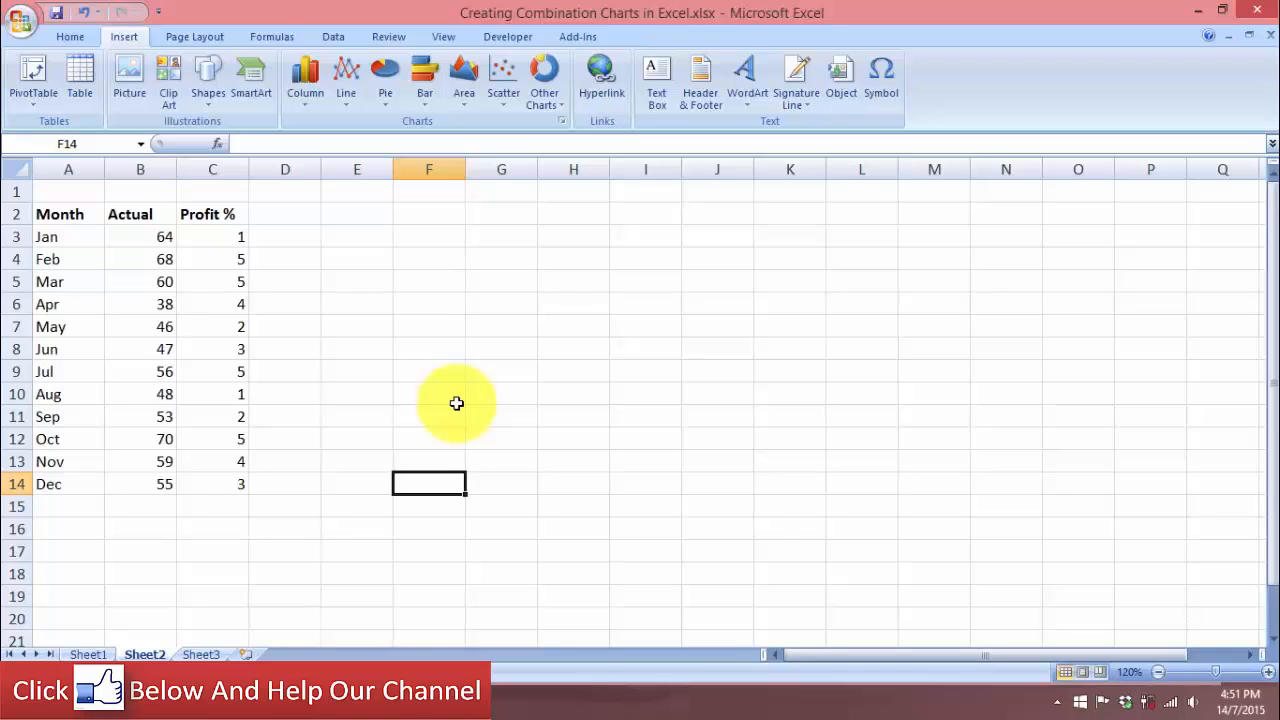
click(138, 309)
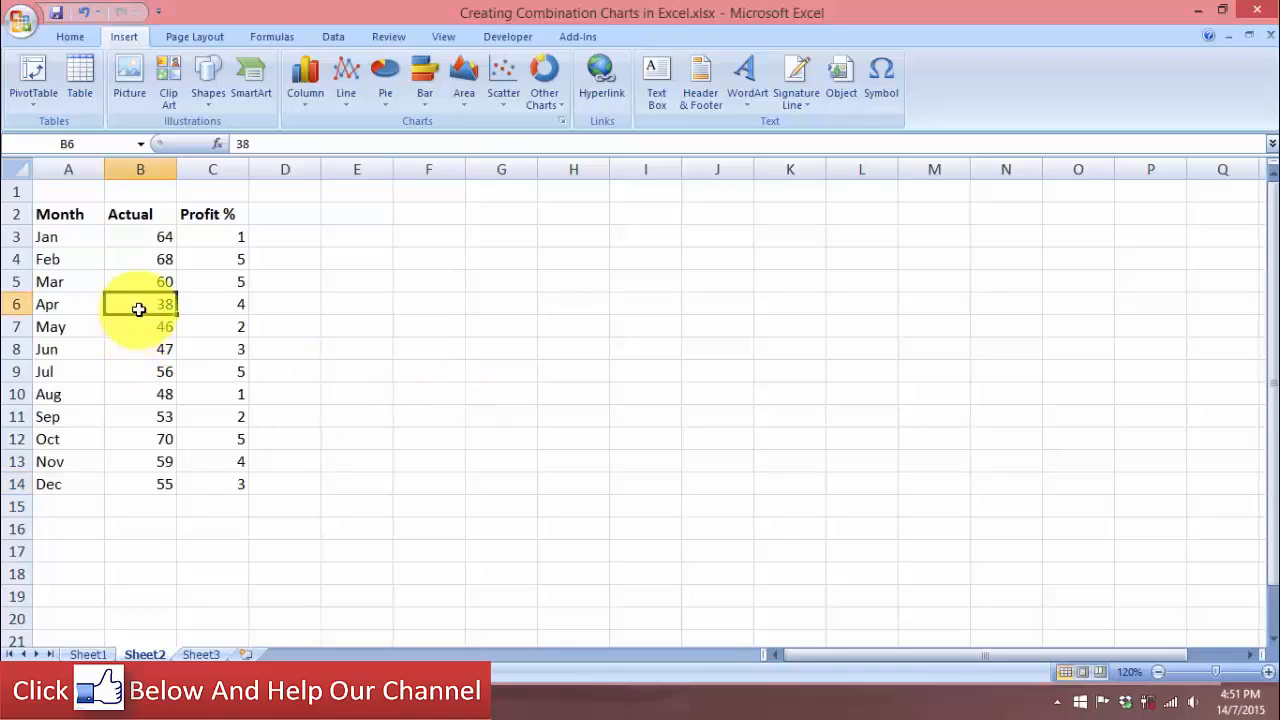
drag(60, 212, 240, 491)
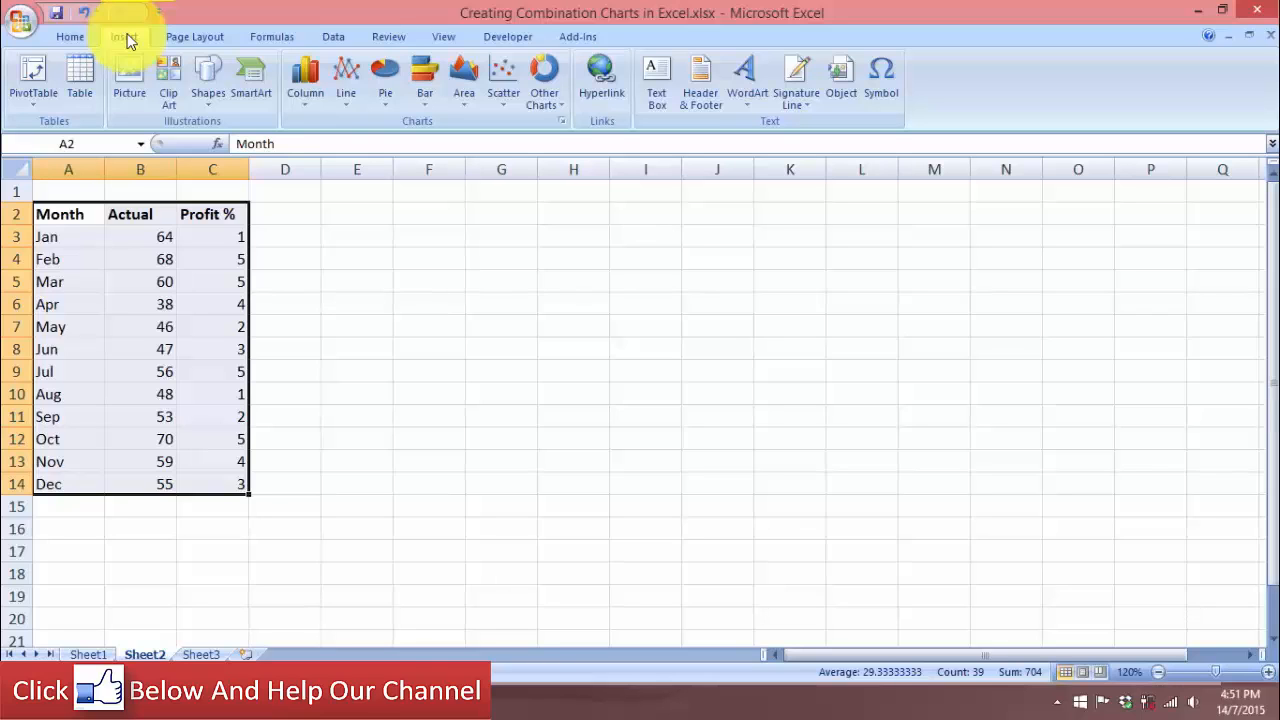
click(310, 100)
click(320, 155)
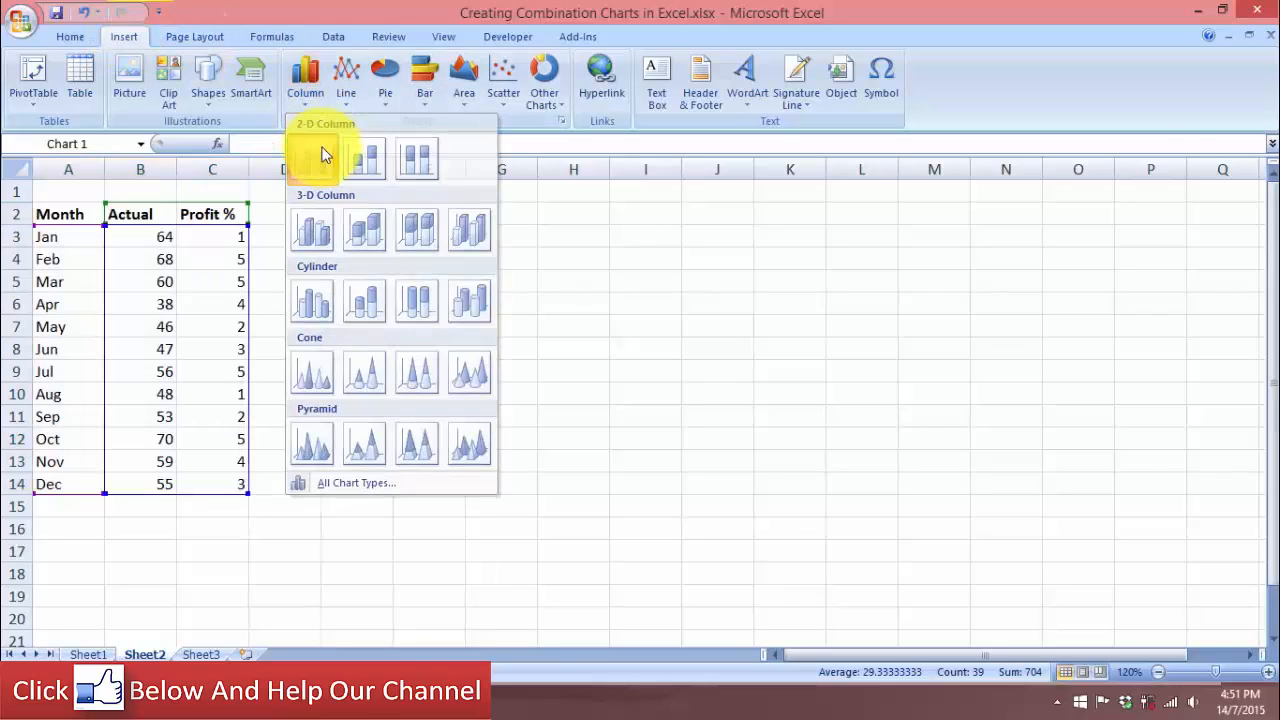
click(1032, 286)
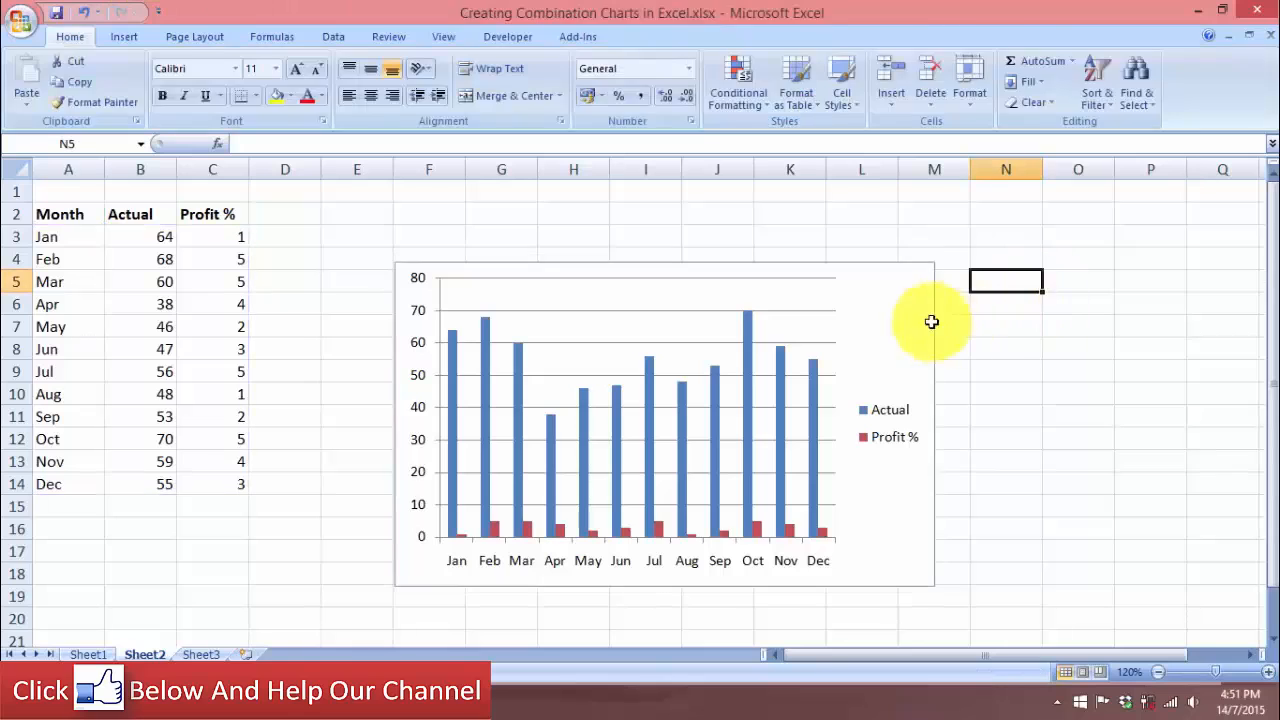
Move the new chart up beside the data table and enlarge it to span roughly columns E to M.
click(931, 321)
drag(931, 264, 831, 239)
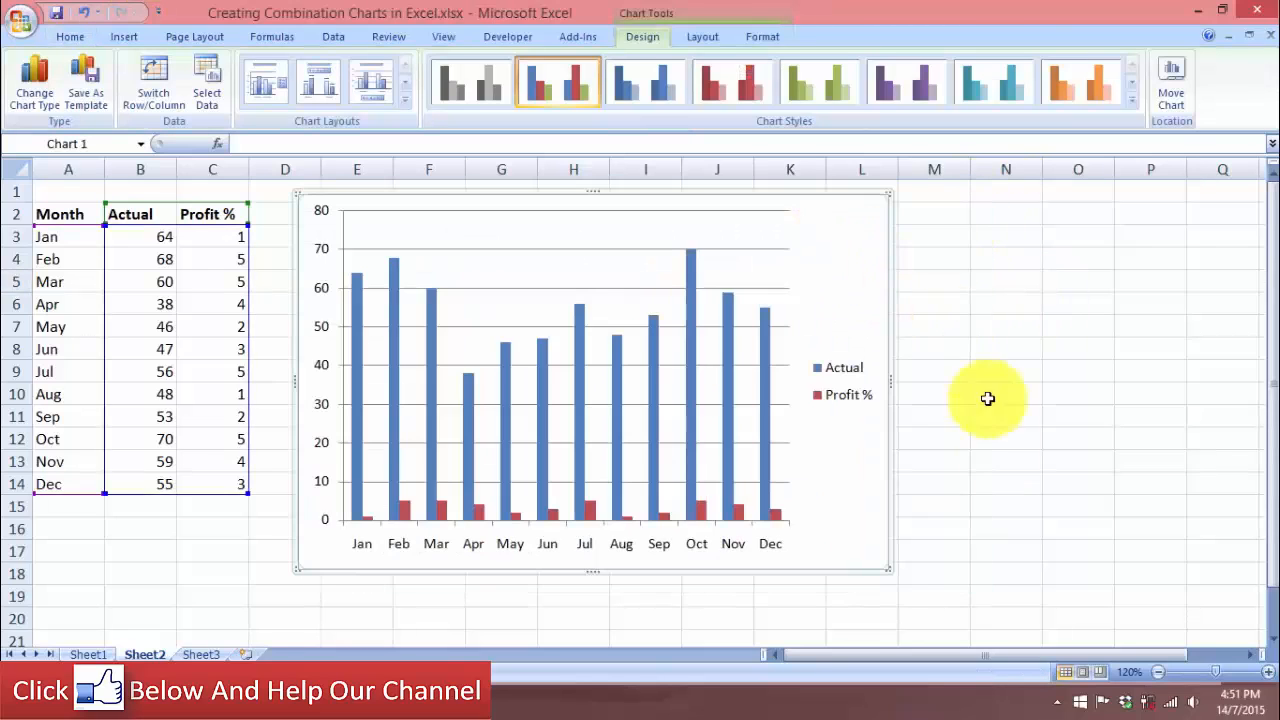
drag(889, 568, 988, 600)
click(923, 372)
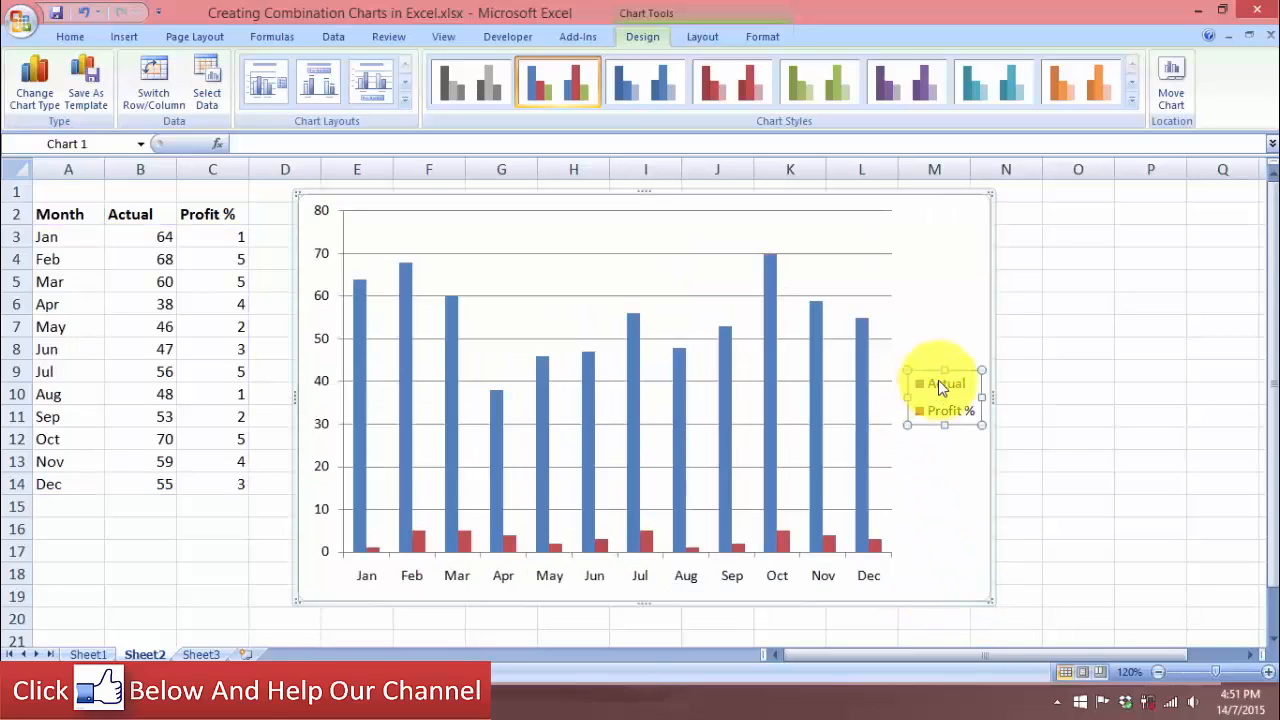
right_click(940, 386)
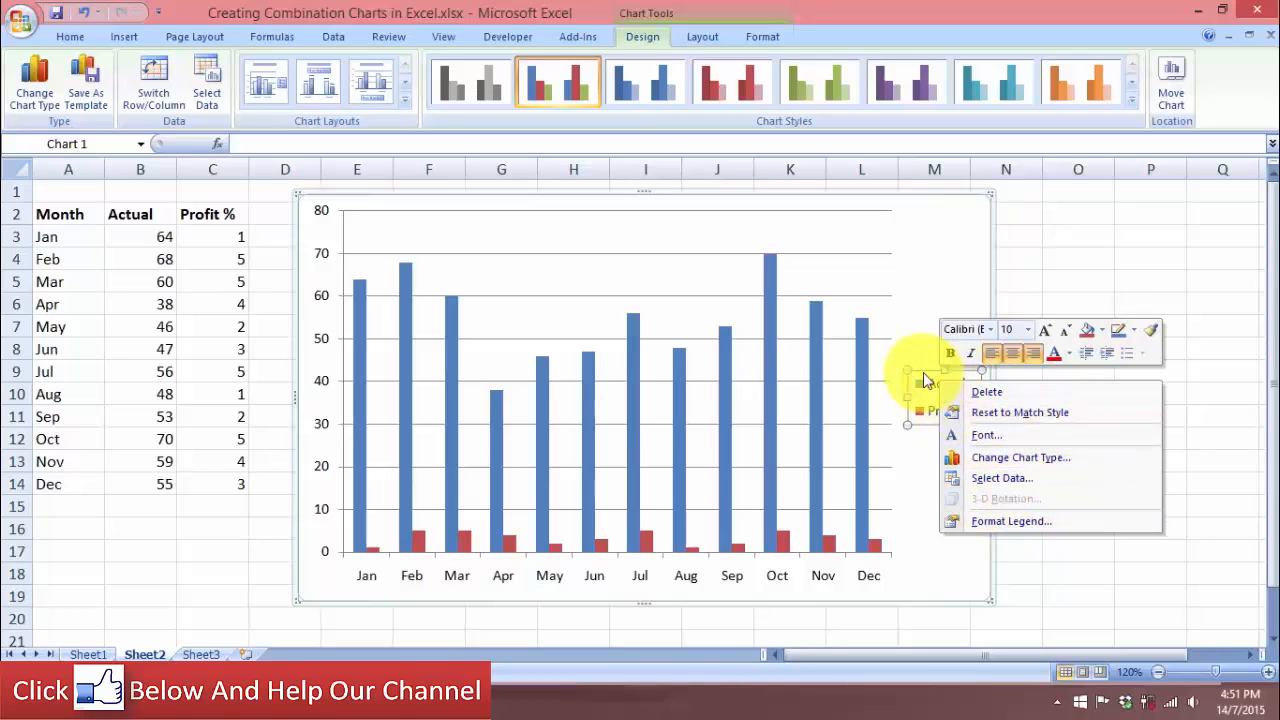
right_click(923, 372)
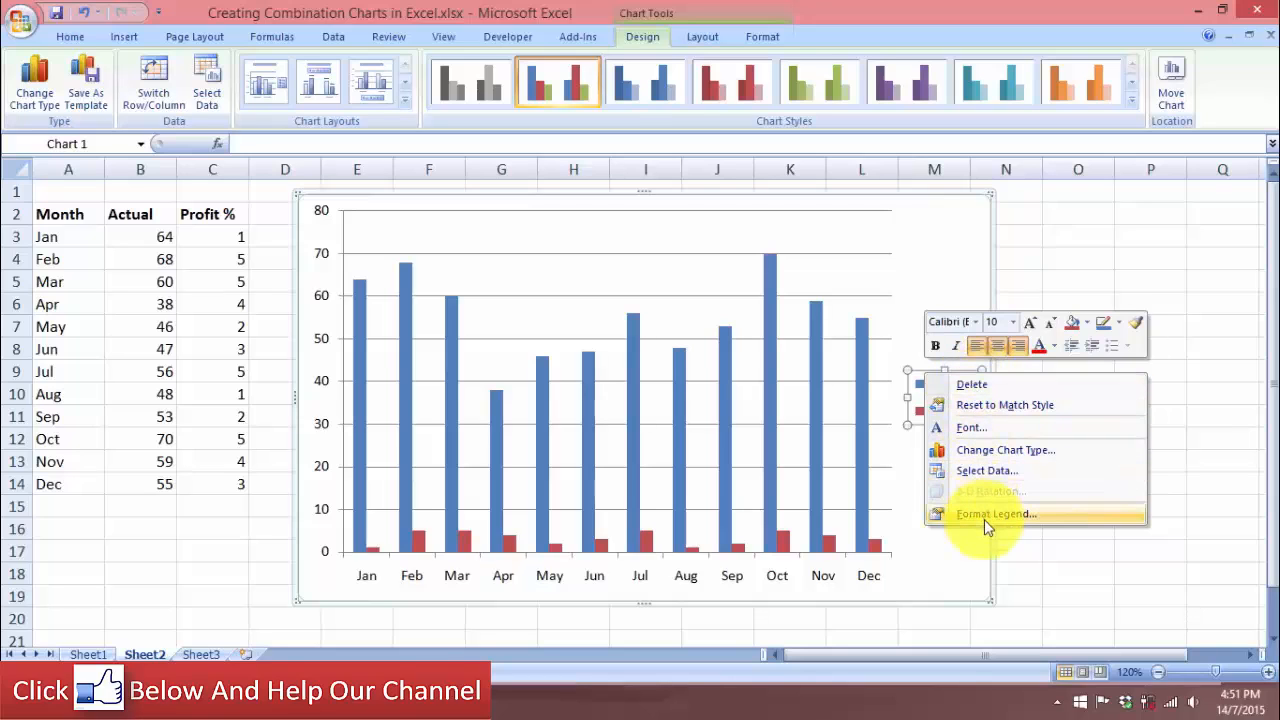
click(1133, 566)
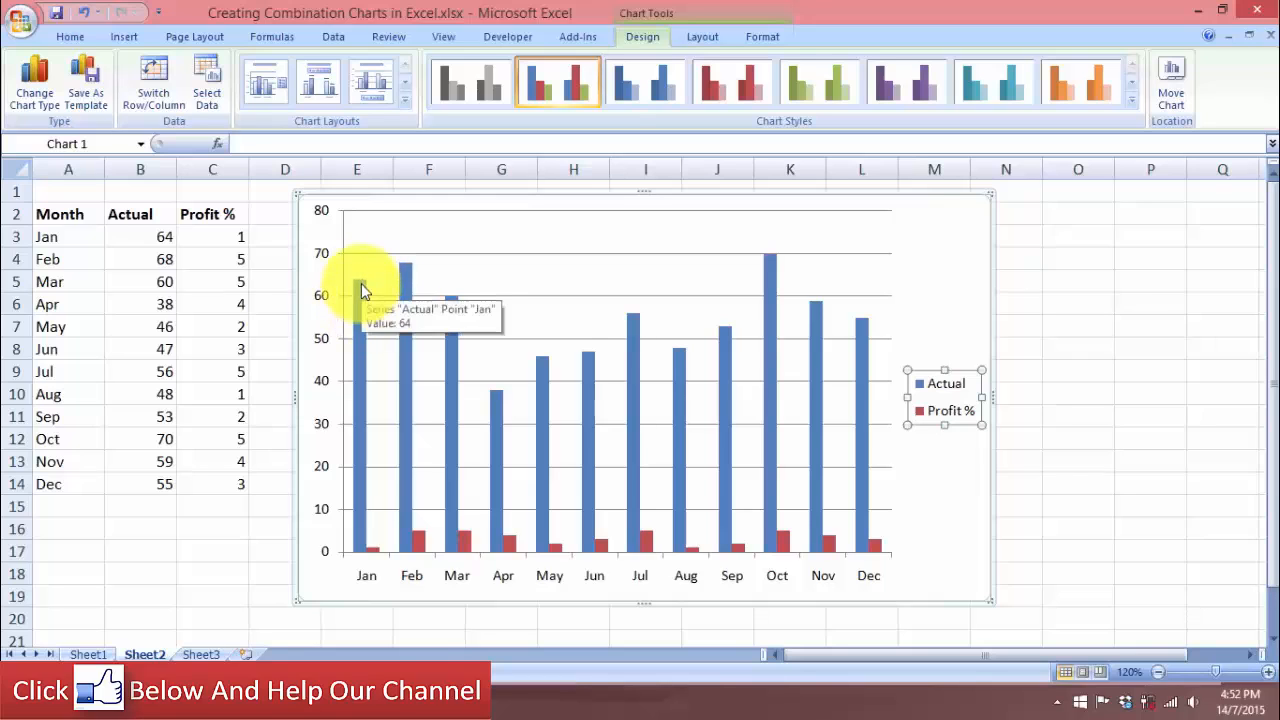
Change the chart type of the Profit % series to Line with Markers.
click(423, 545)
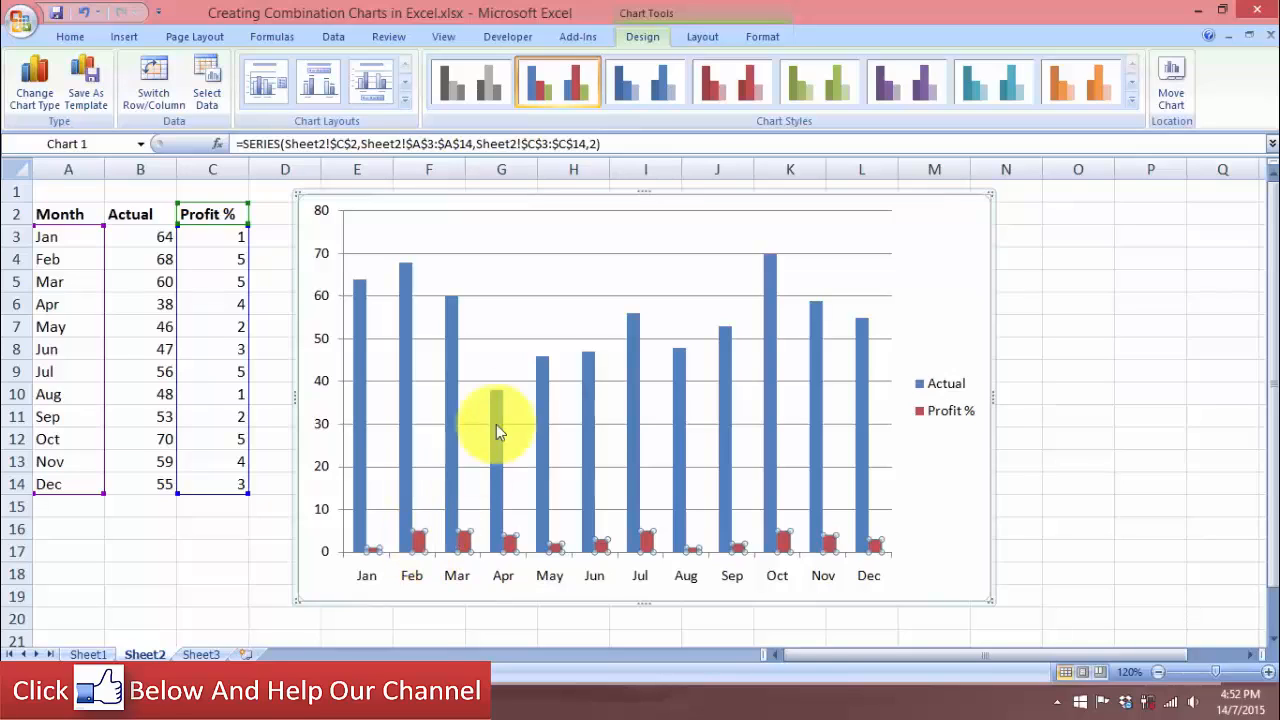
mouse_move(504, 410)
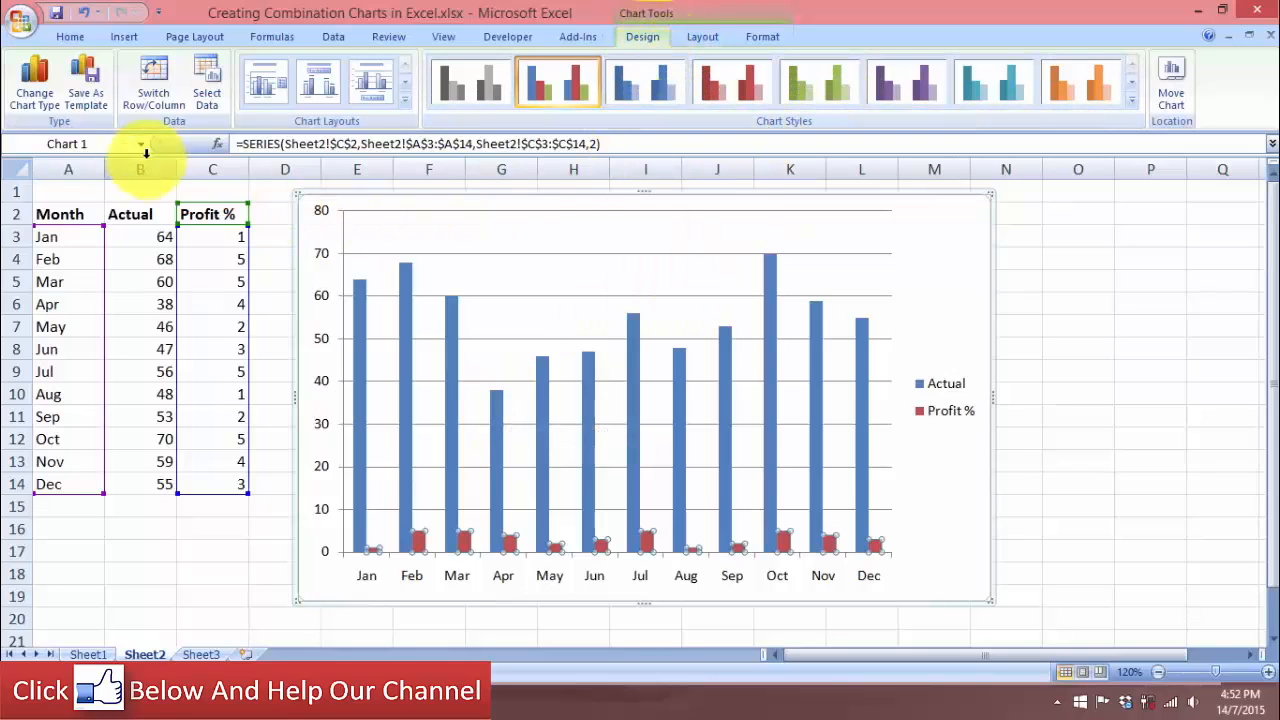
click(35, 109)
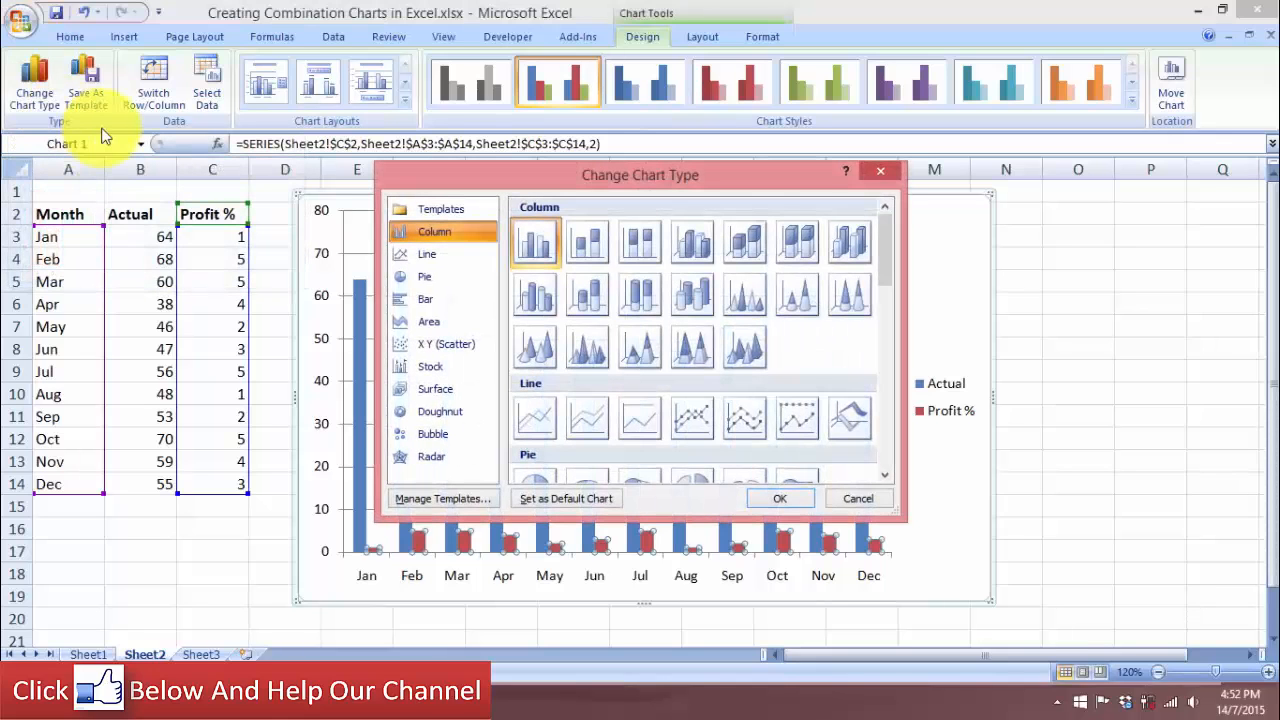
click(694, 425)
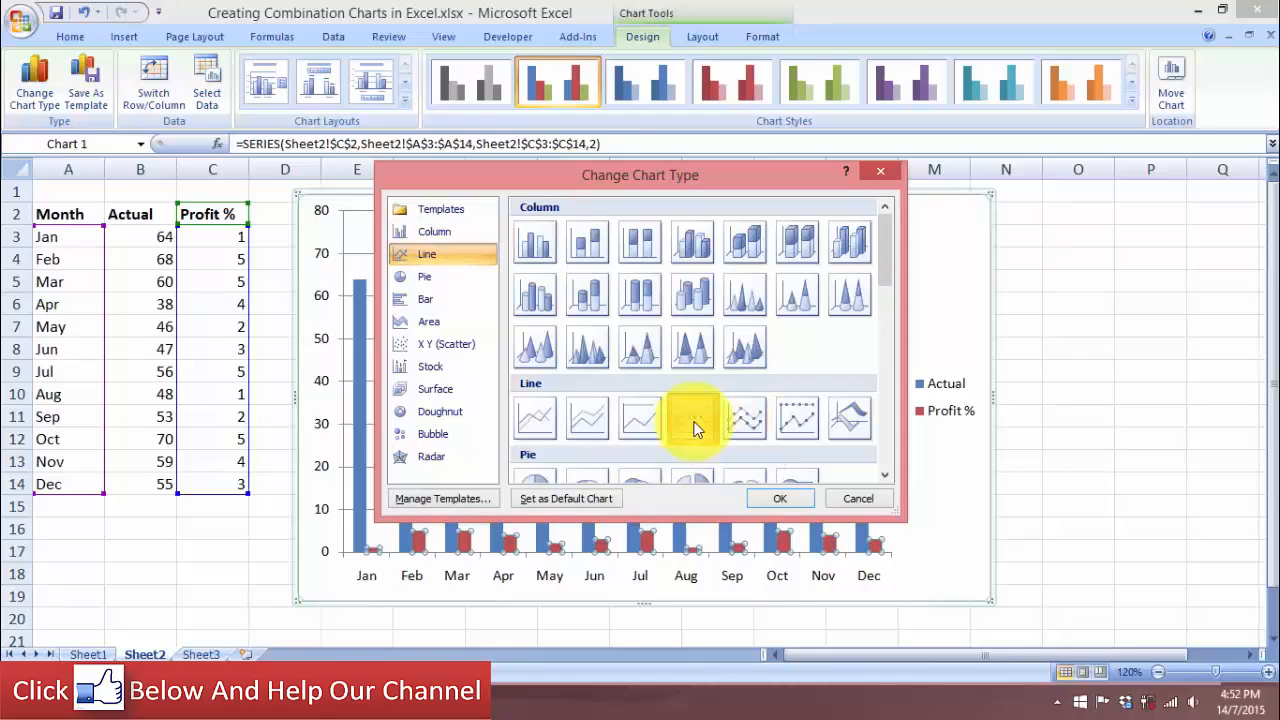
click(766, 503)
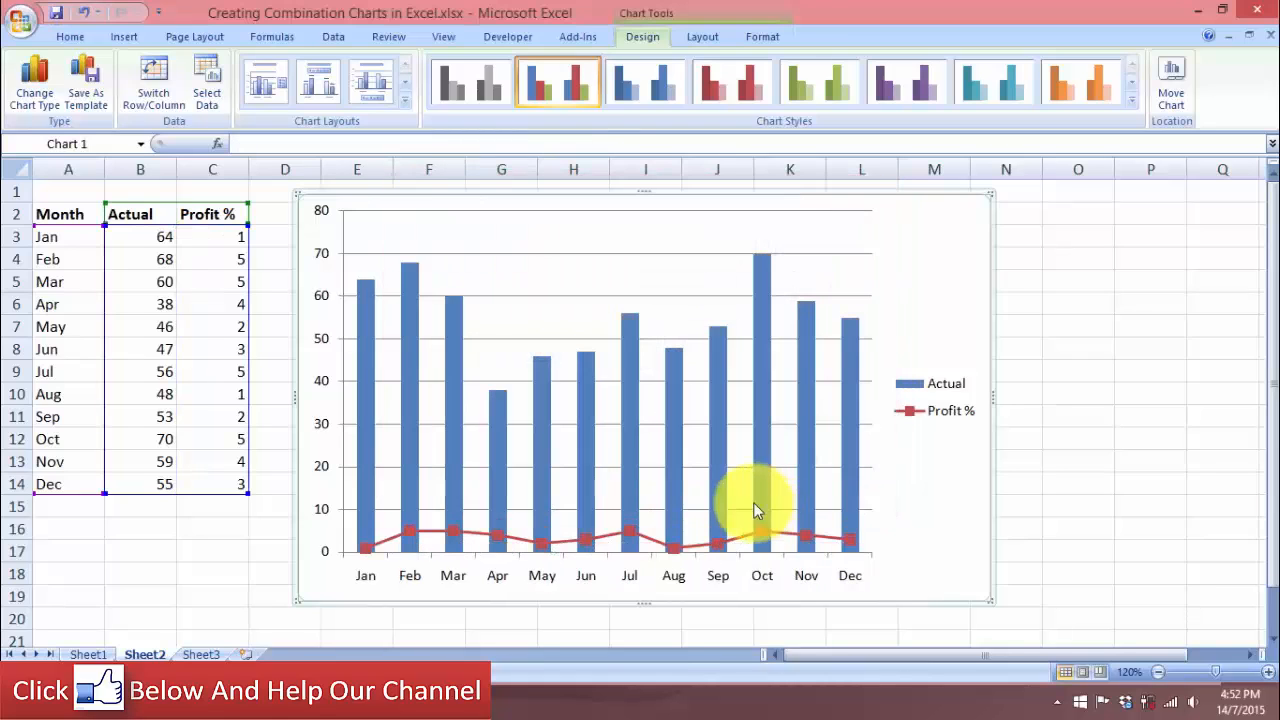
Plot the Profit % series on the secondary axis through its data series formatting.
mouse_move(458, 540)
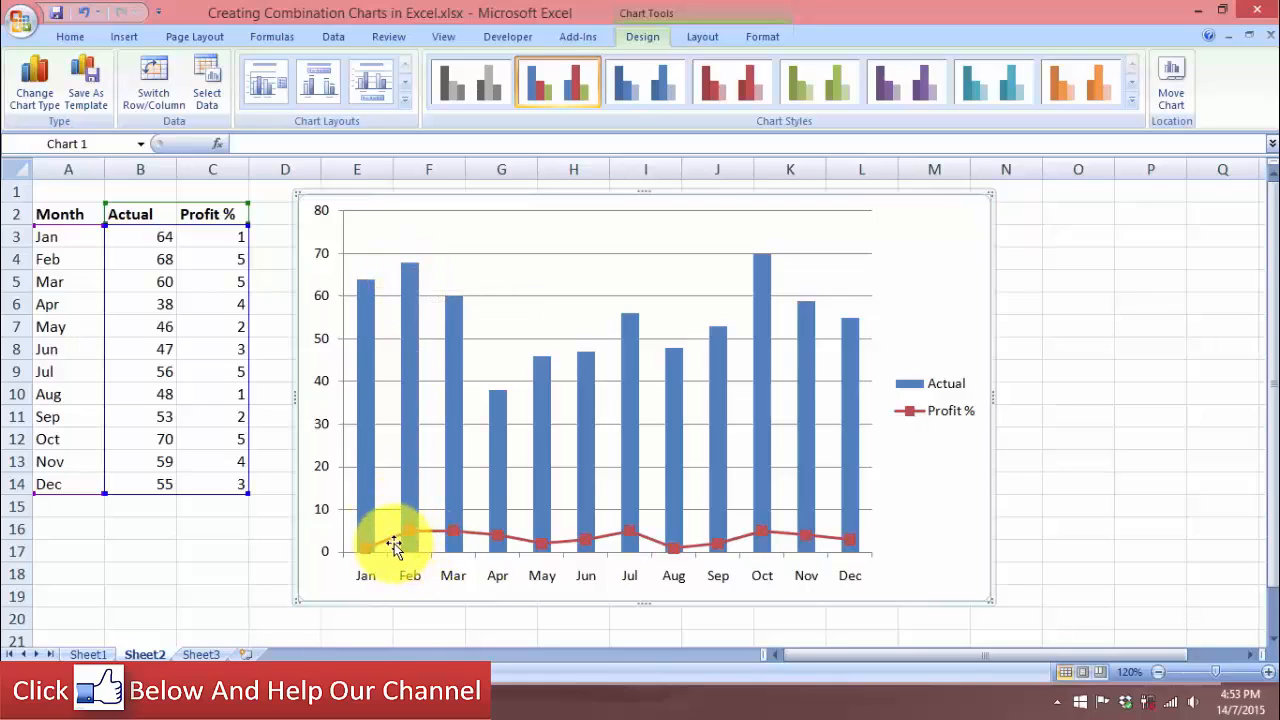
mouse_move(410, 543)
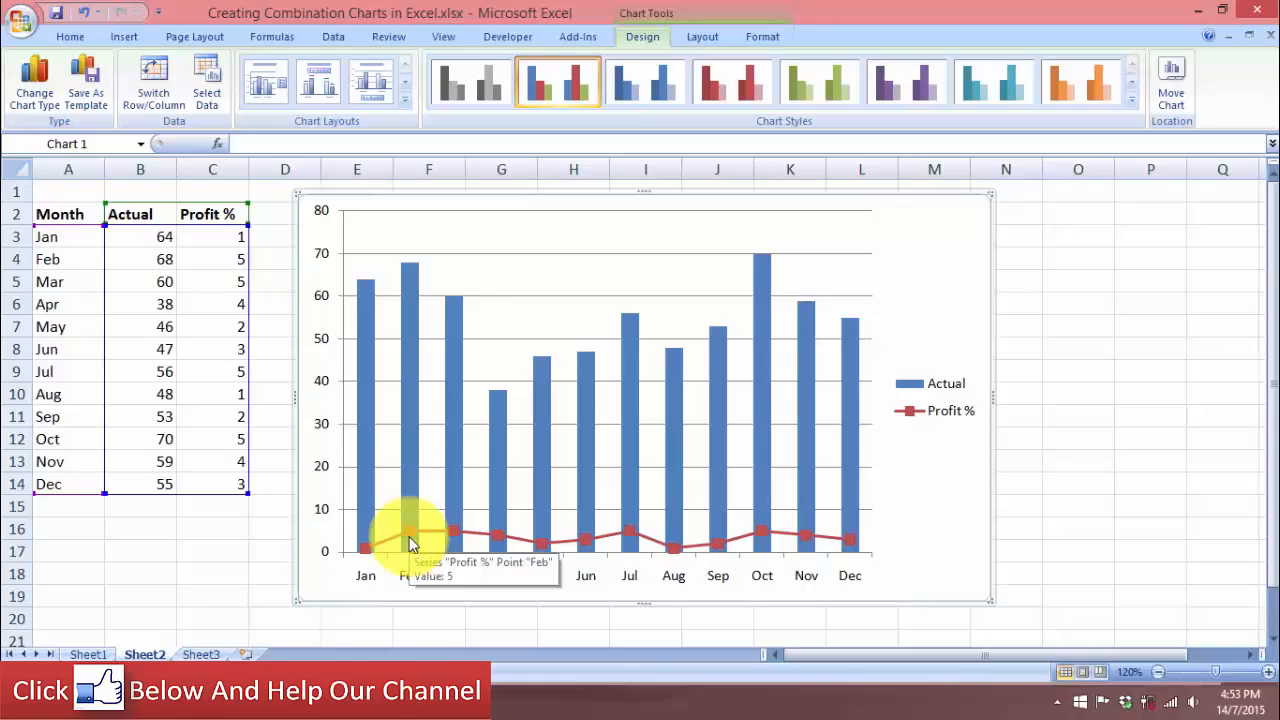
click(474, 535)
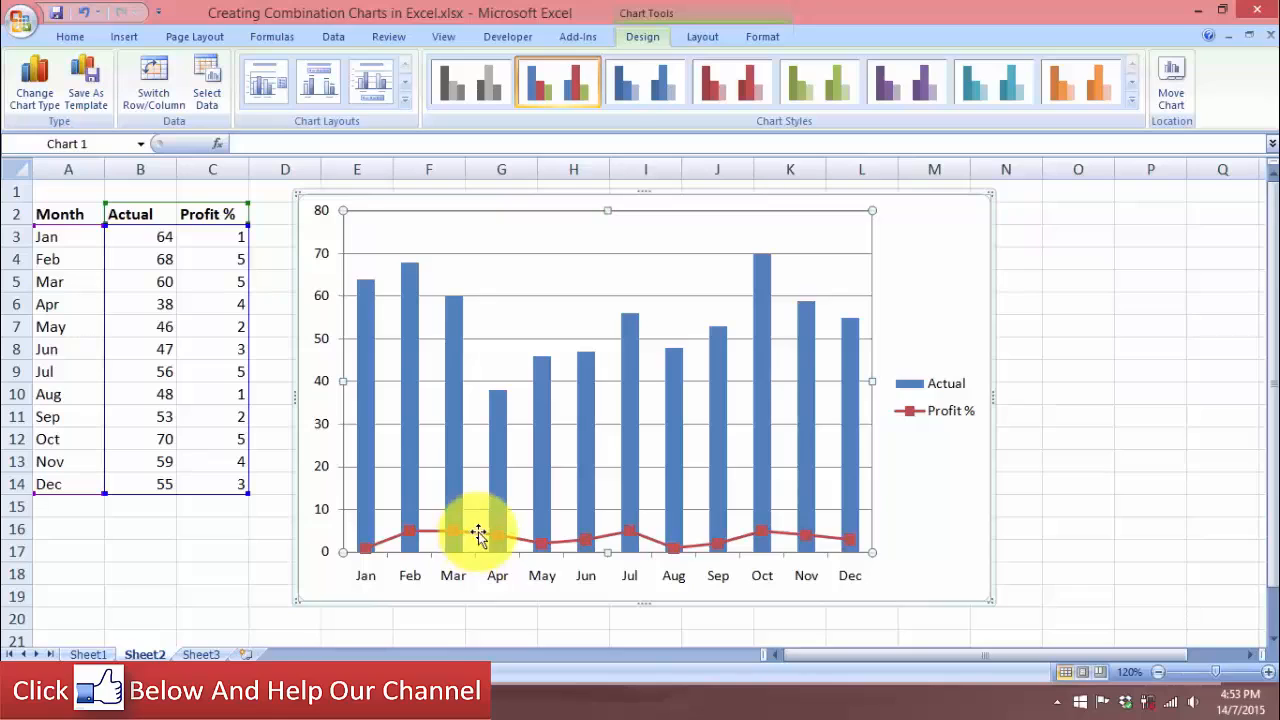
click(497, 532)
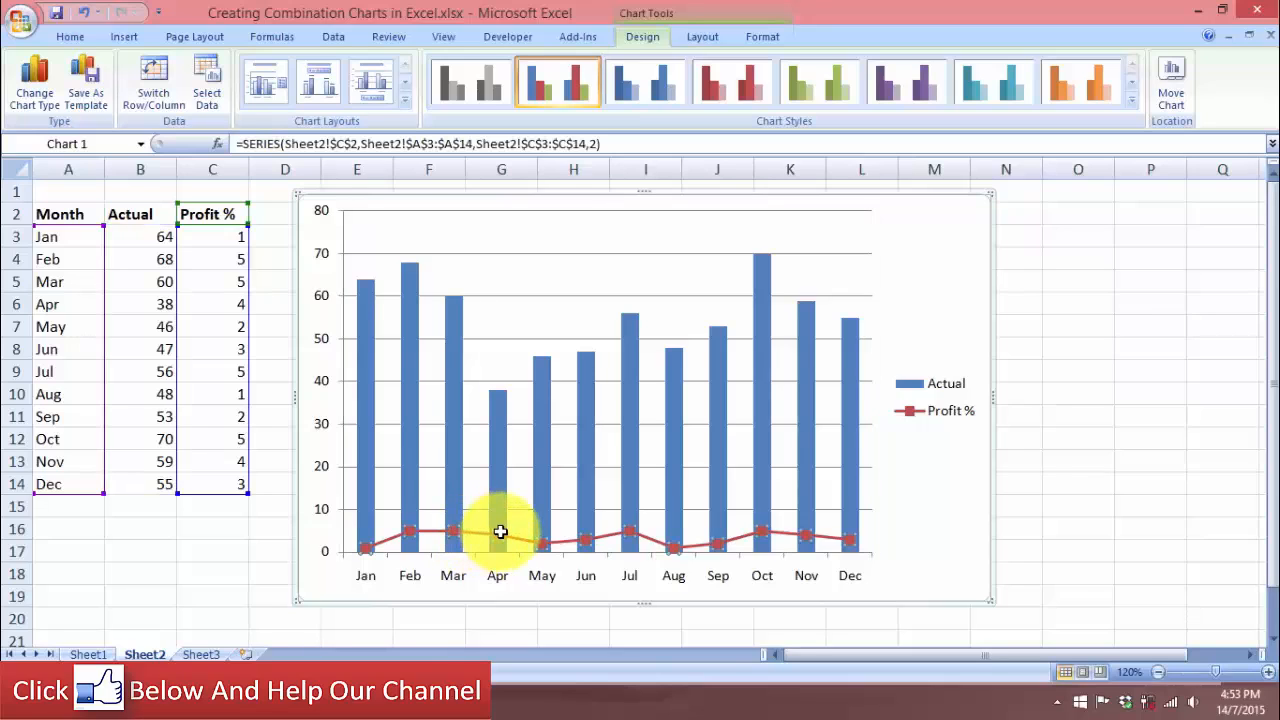
right_click(499, 542)
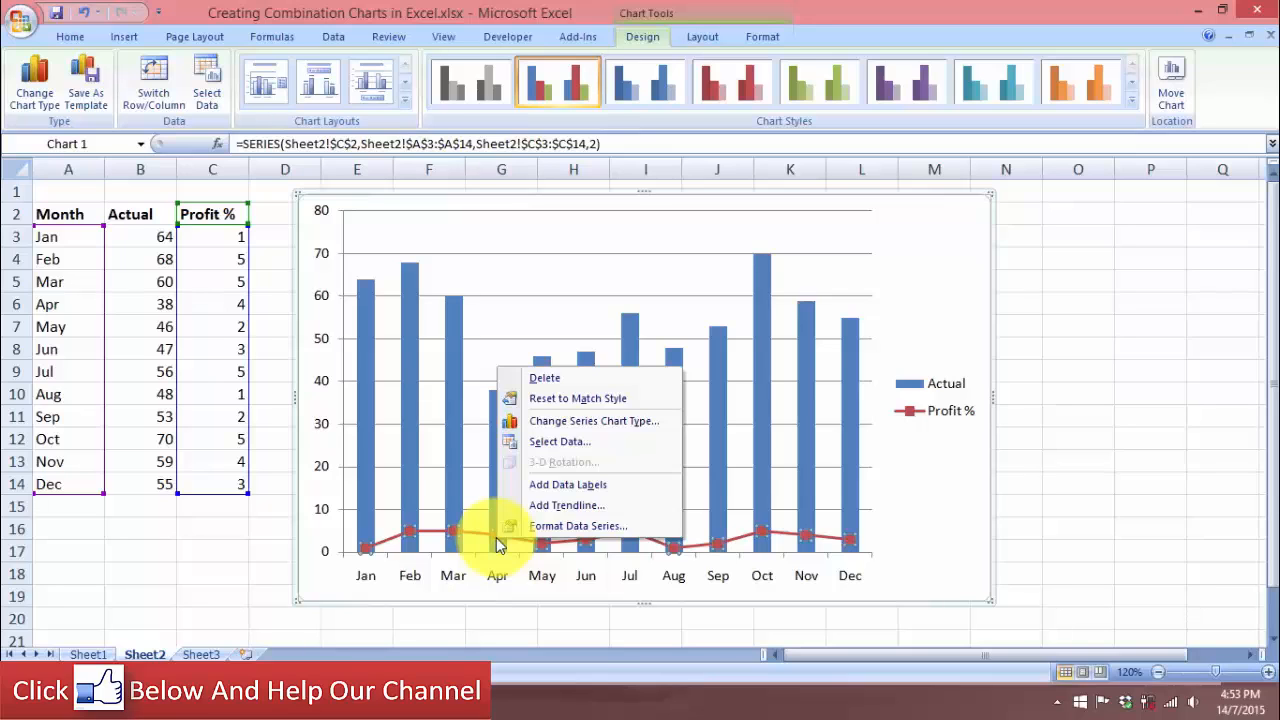
click(594, 524)
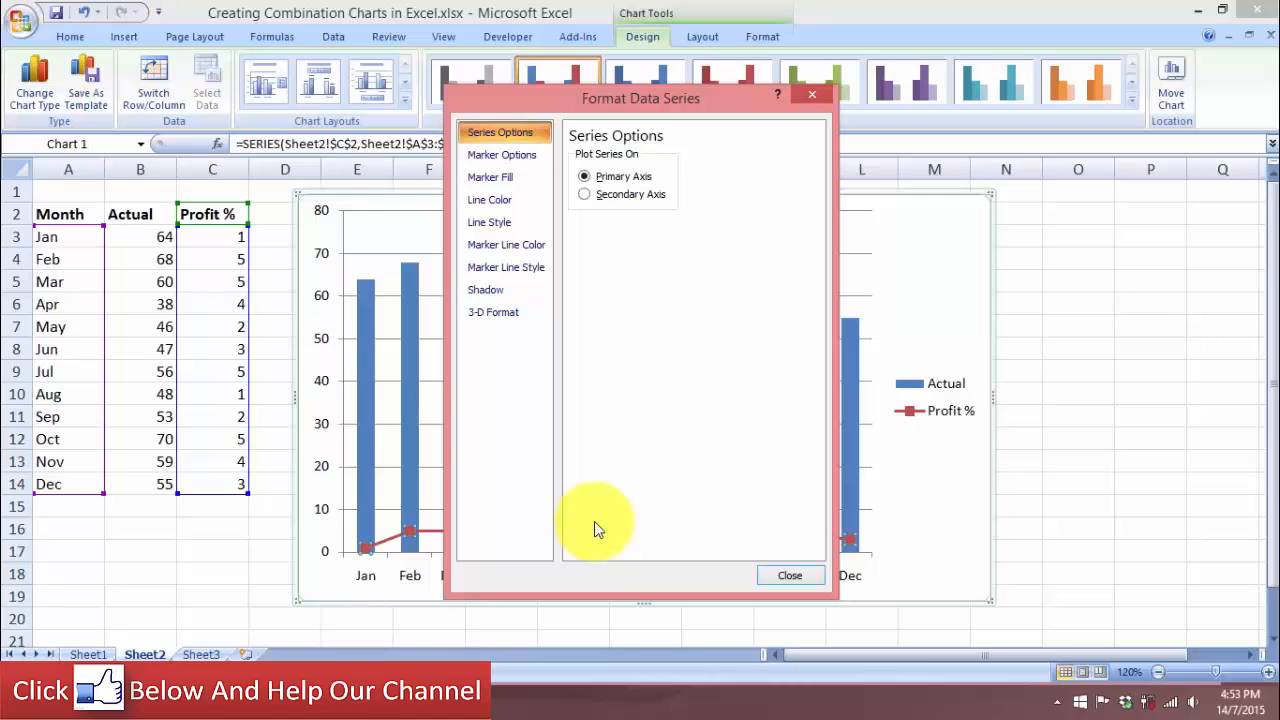
click(585, 196)
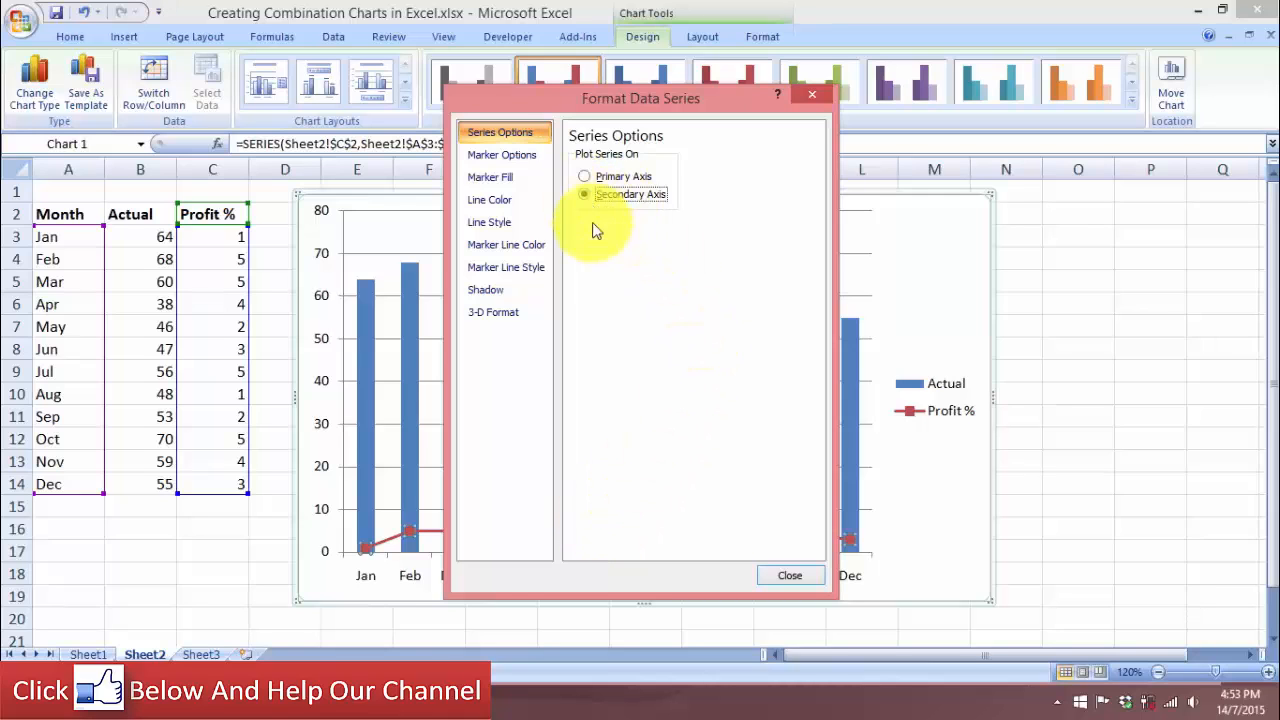
click(785, 578)
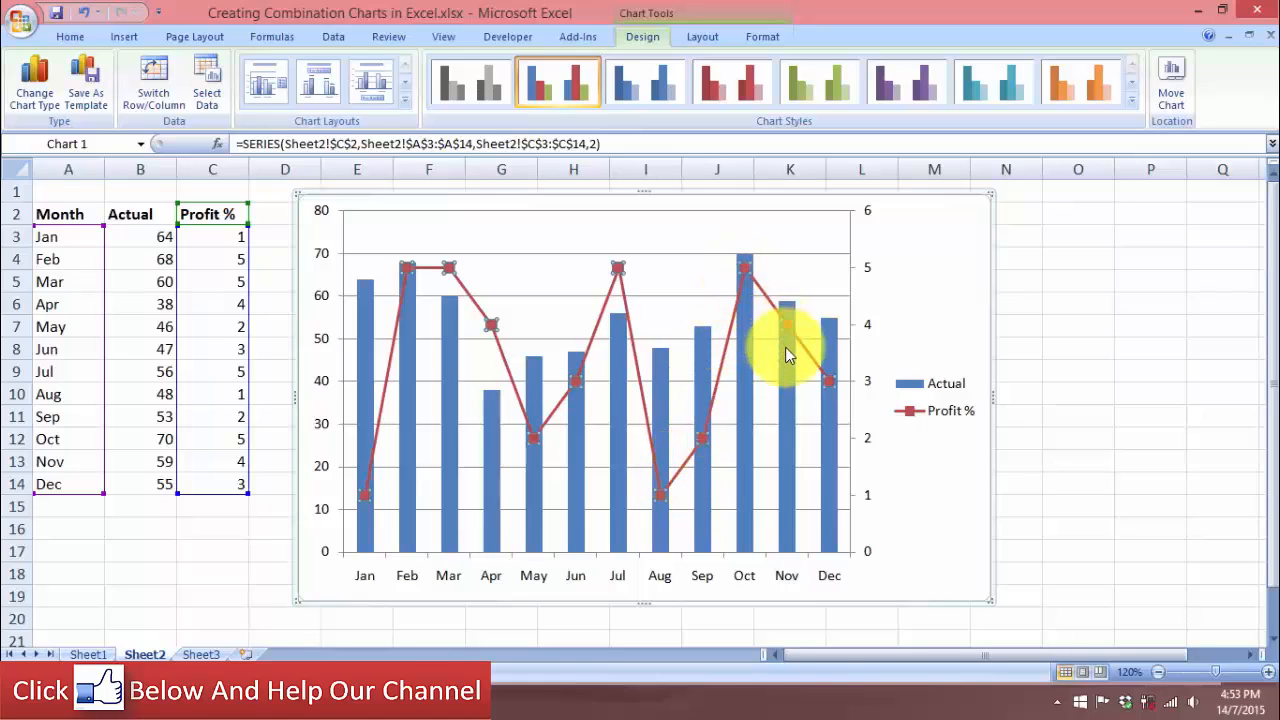
Examine the chart's primary vertical axis and the Actual data in B2:B14 that it represents.
mouse_move(785, 347)
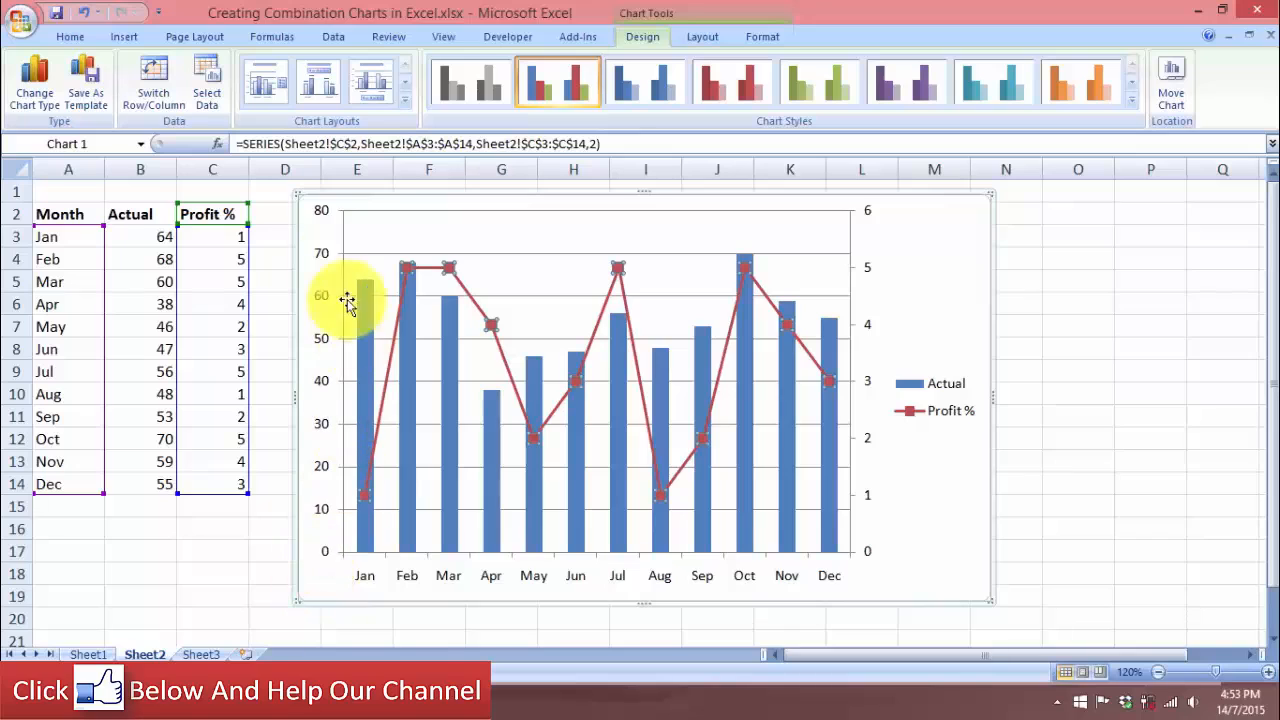
click(327, 458)
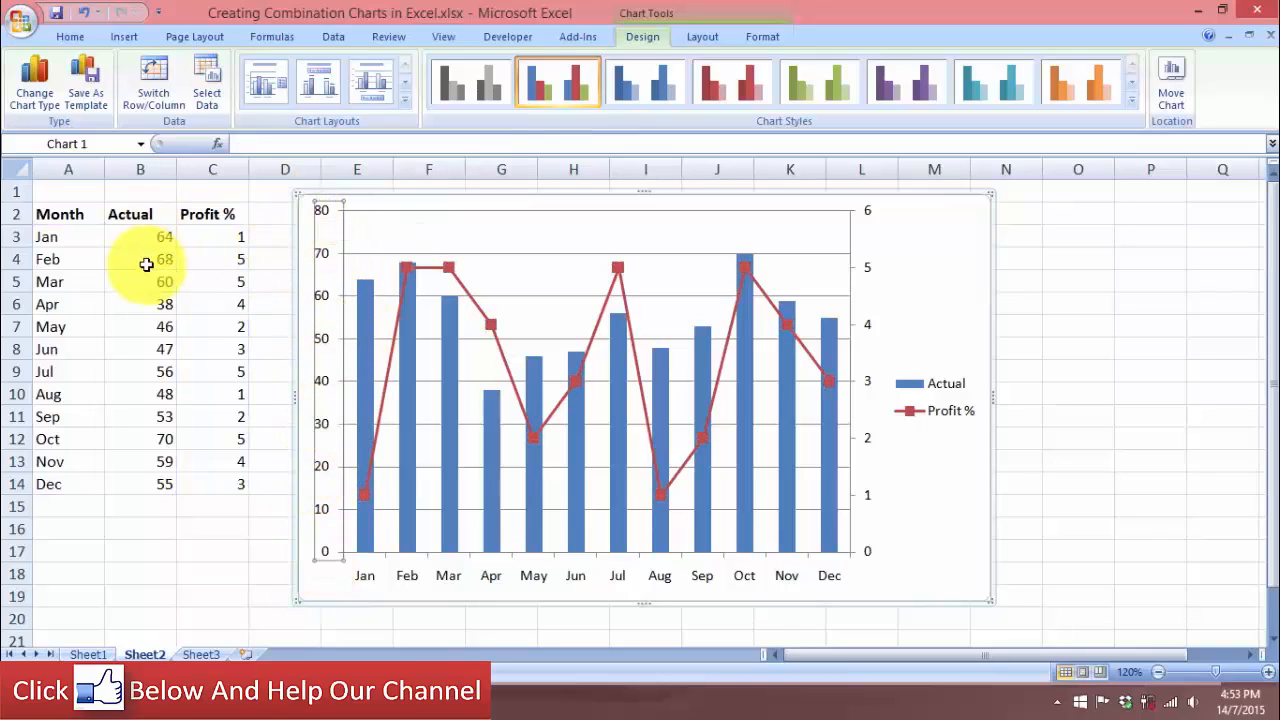
drag(150, 215, 141, 484)
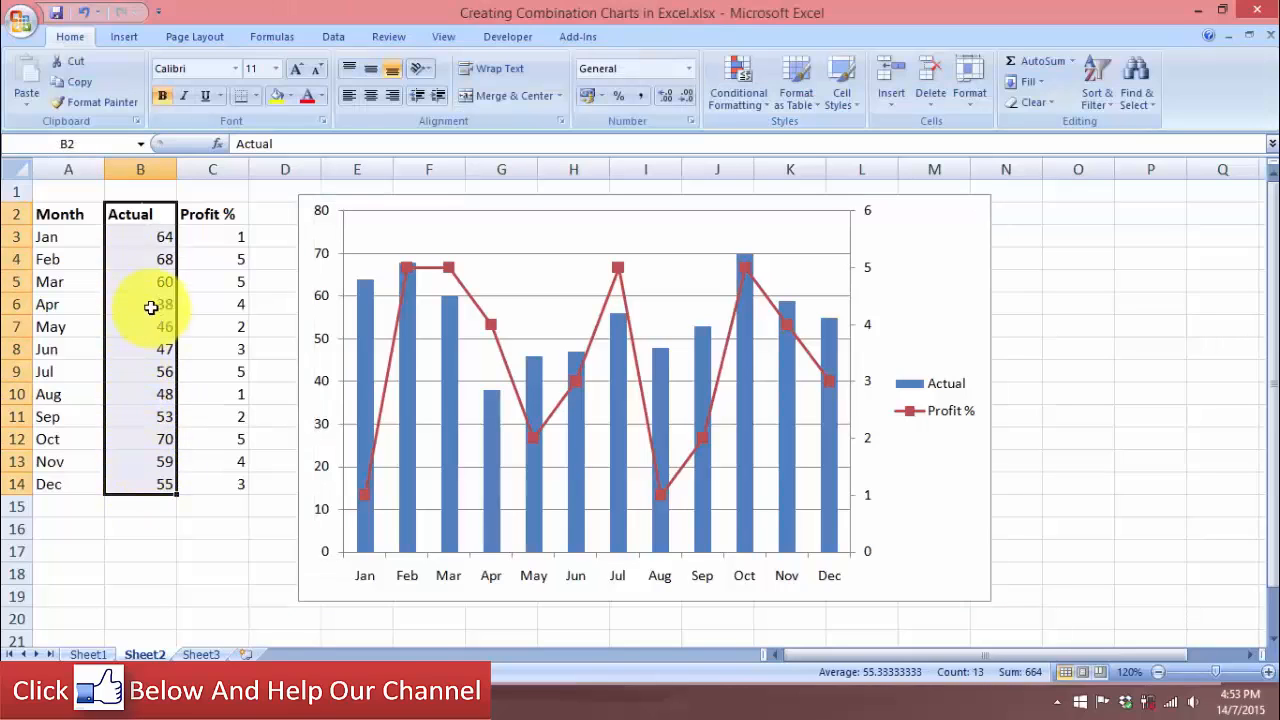
click(870, 228)
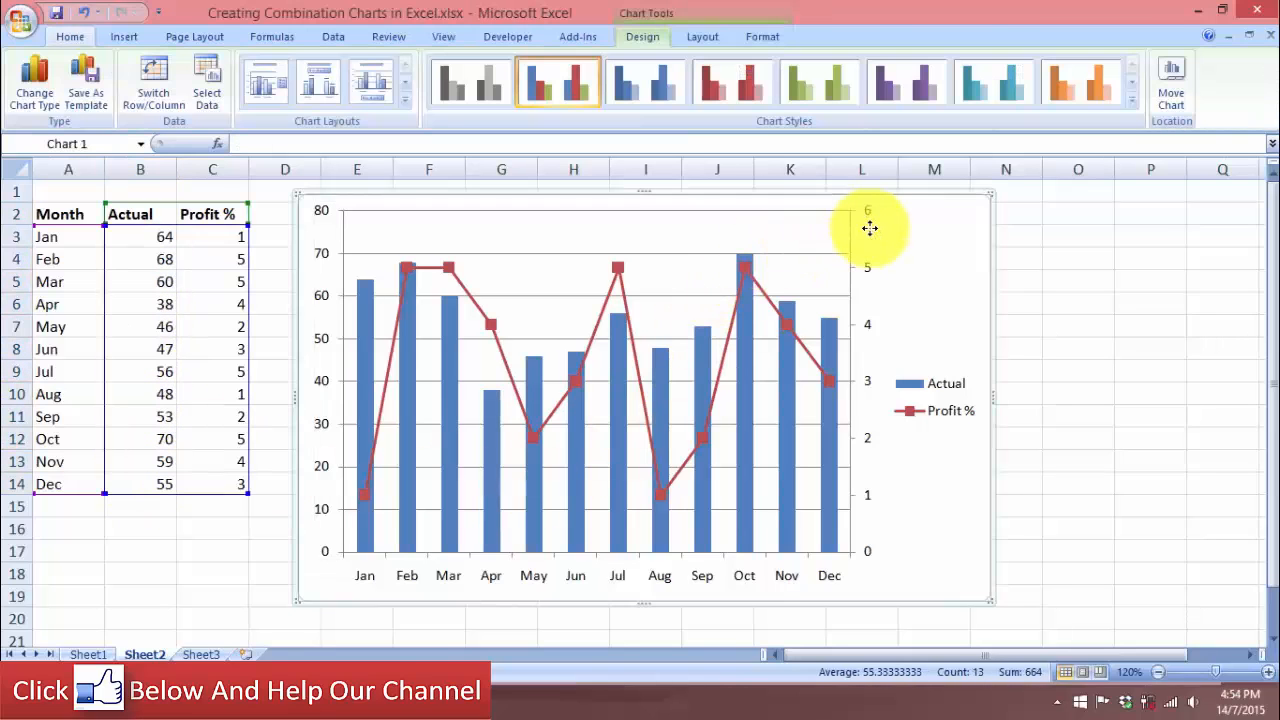
click(867, 213)
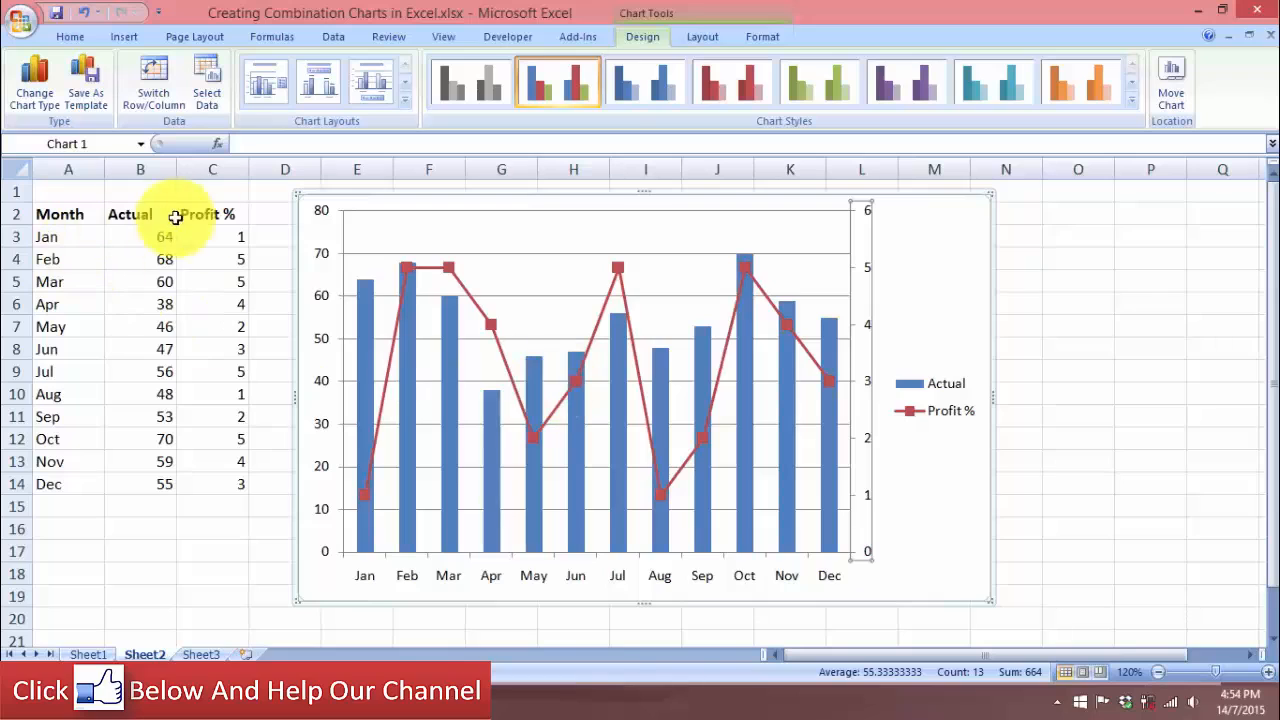
right_click(862, 226)
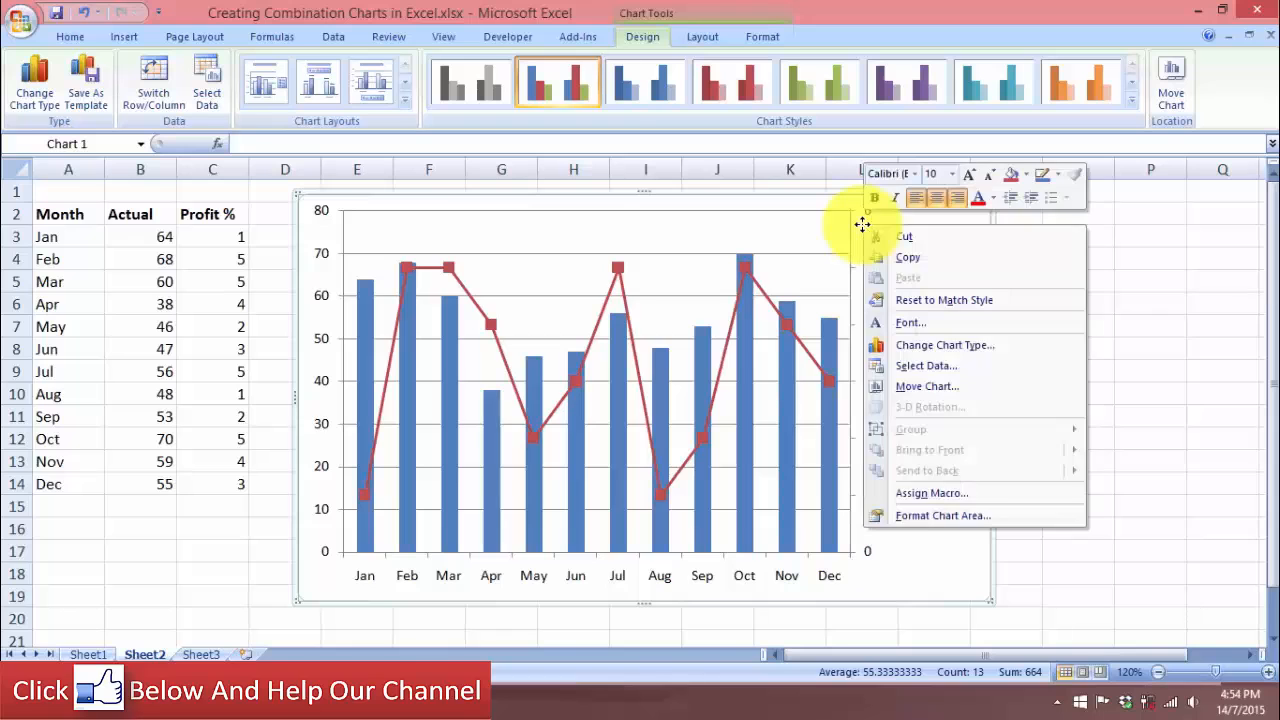
click(930, 516)
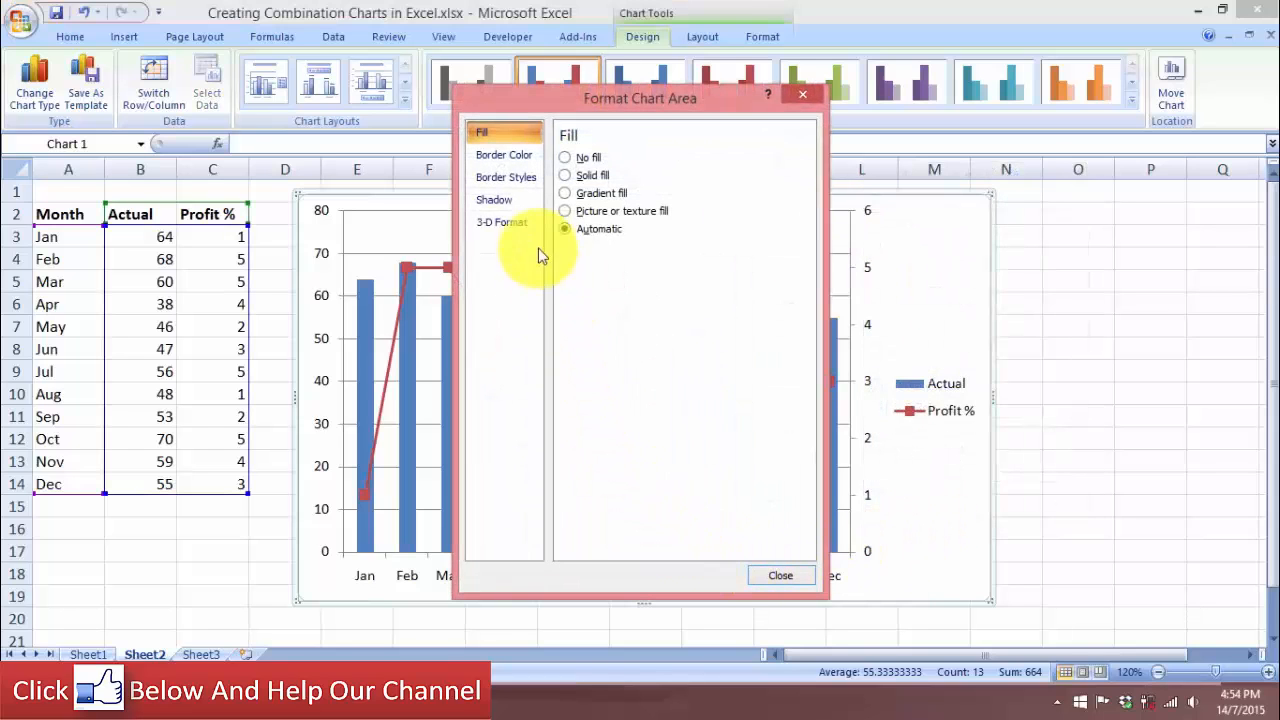
click(774, 576)
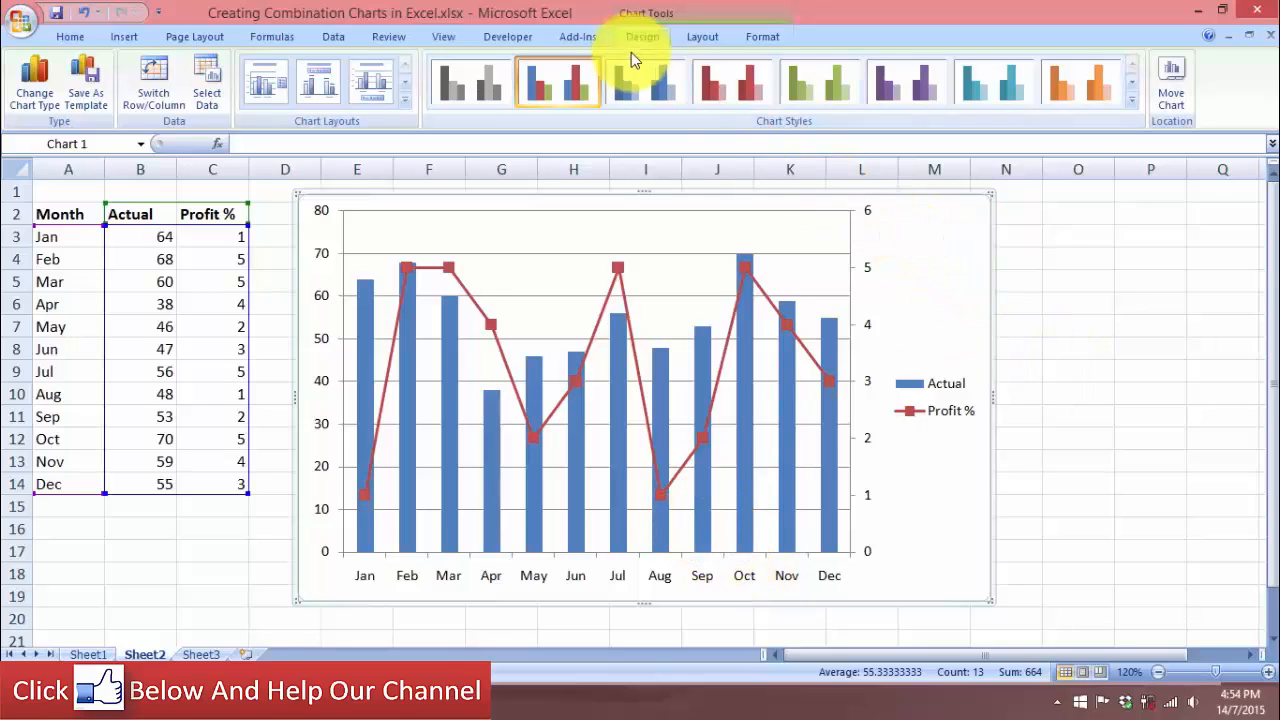
Try a secondary horizontal axis title placed above the axis, and delete the inserted title from the chart.
click(720, 38)
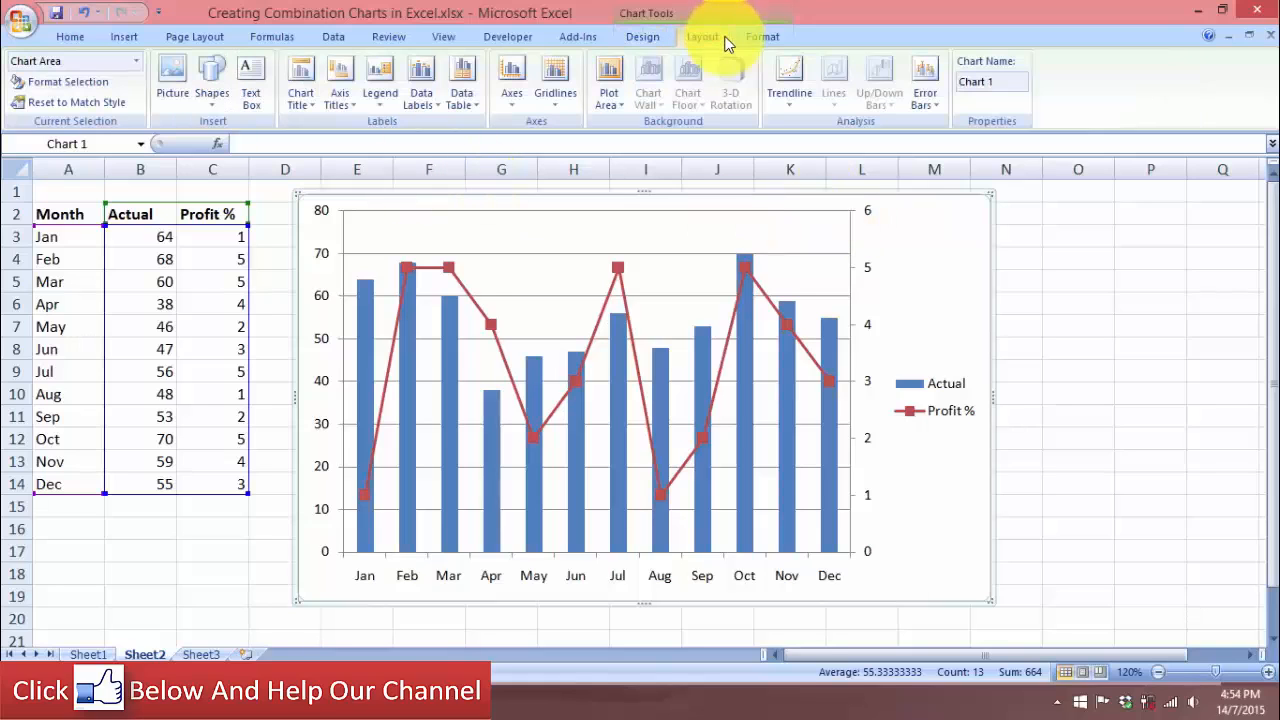
click(340, 100)
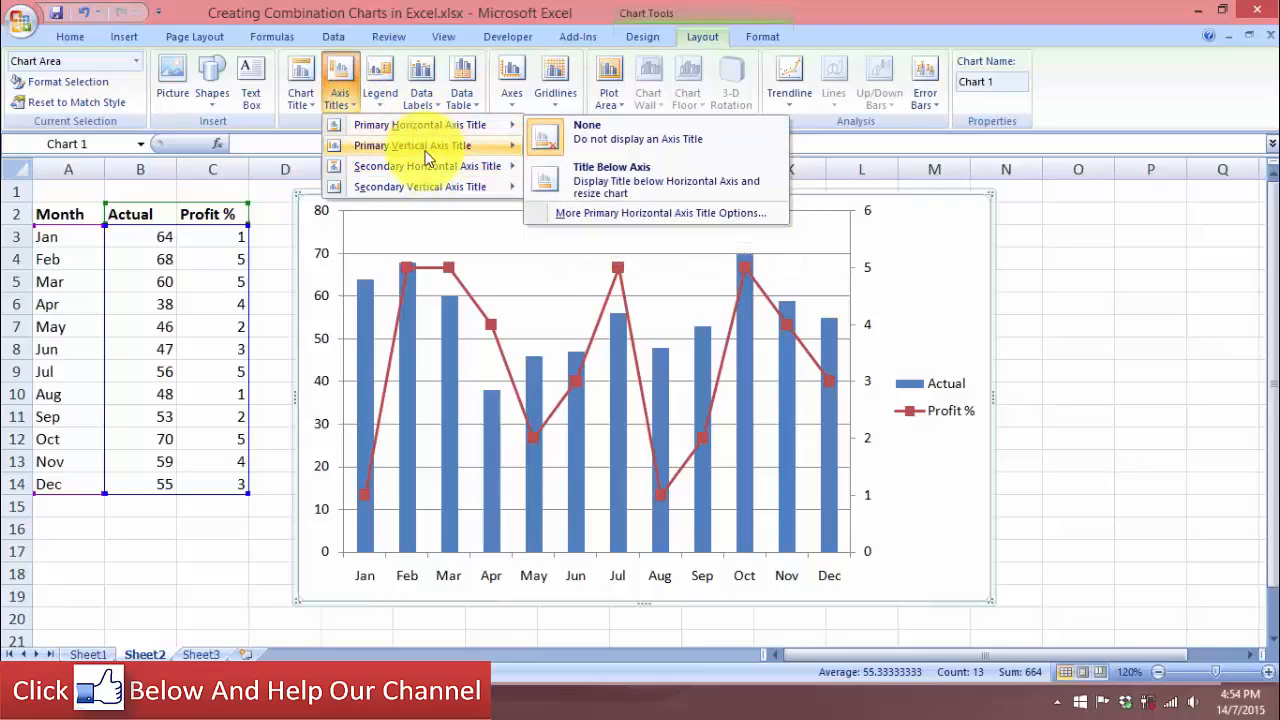
mouse_move(425, 167)
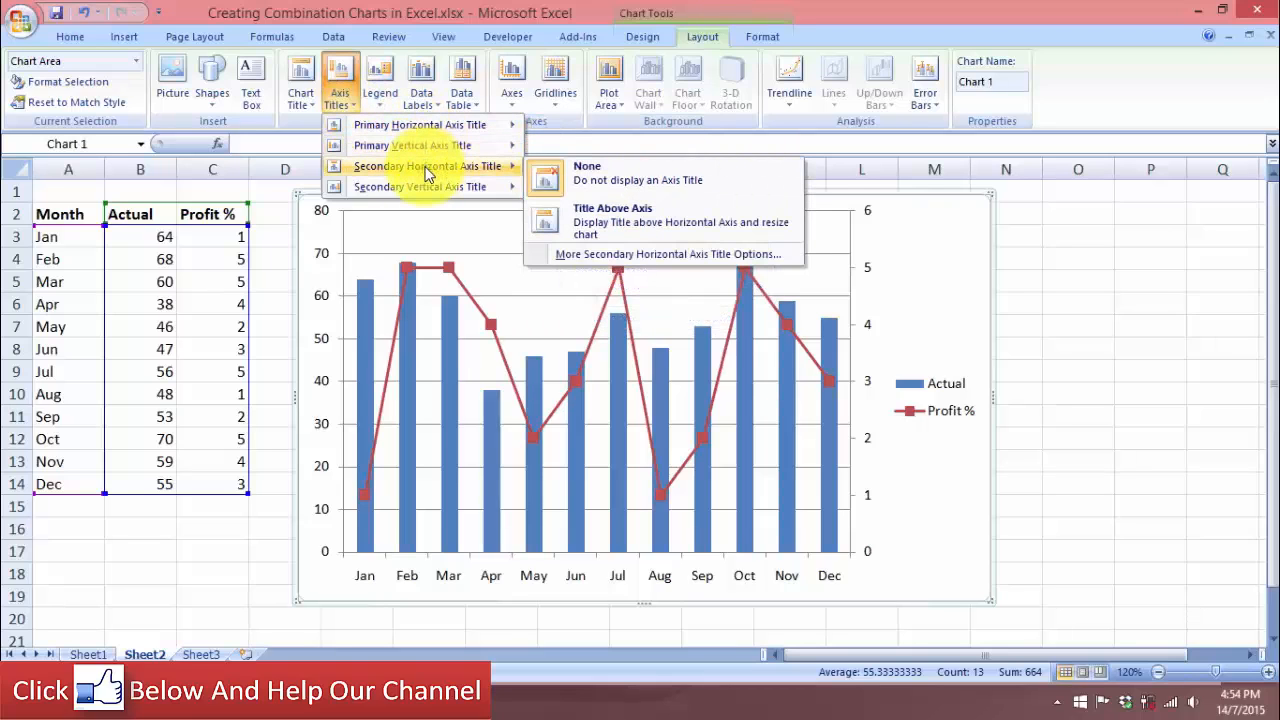
click(578, 216)
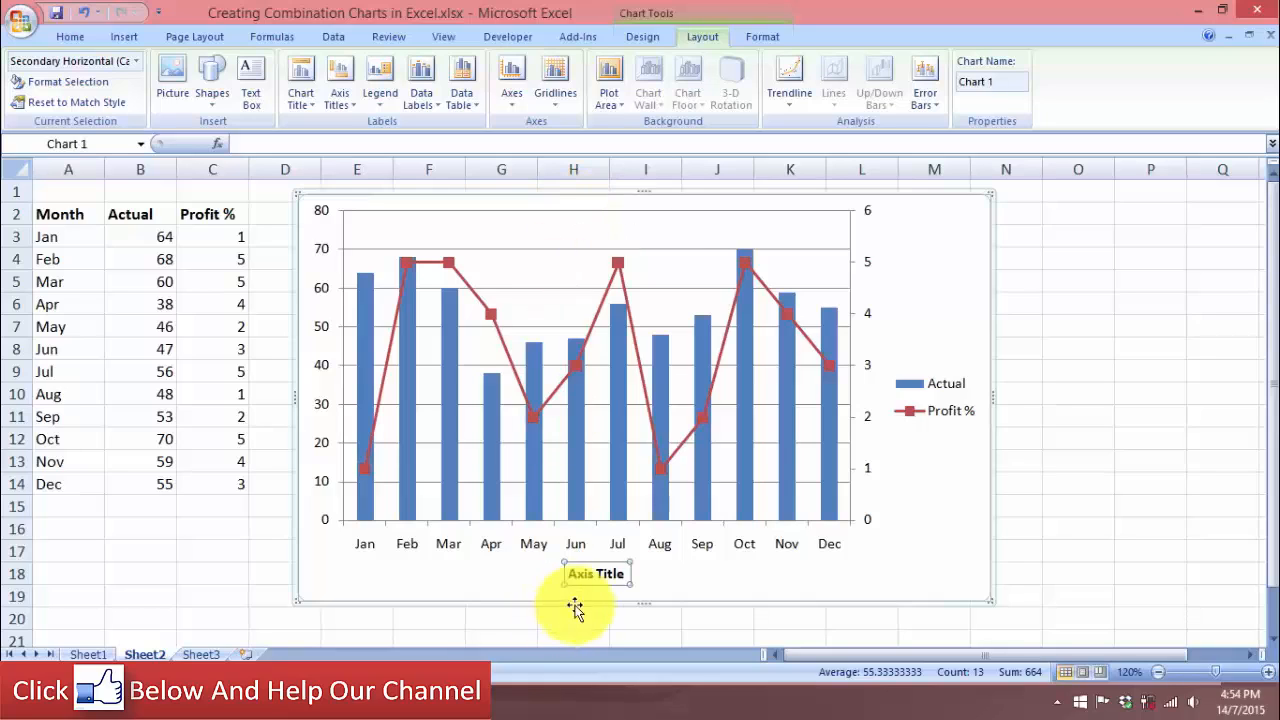
right_click(591, 561)
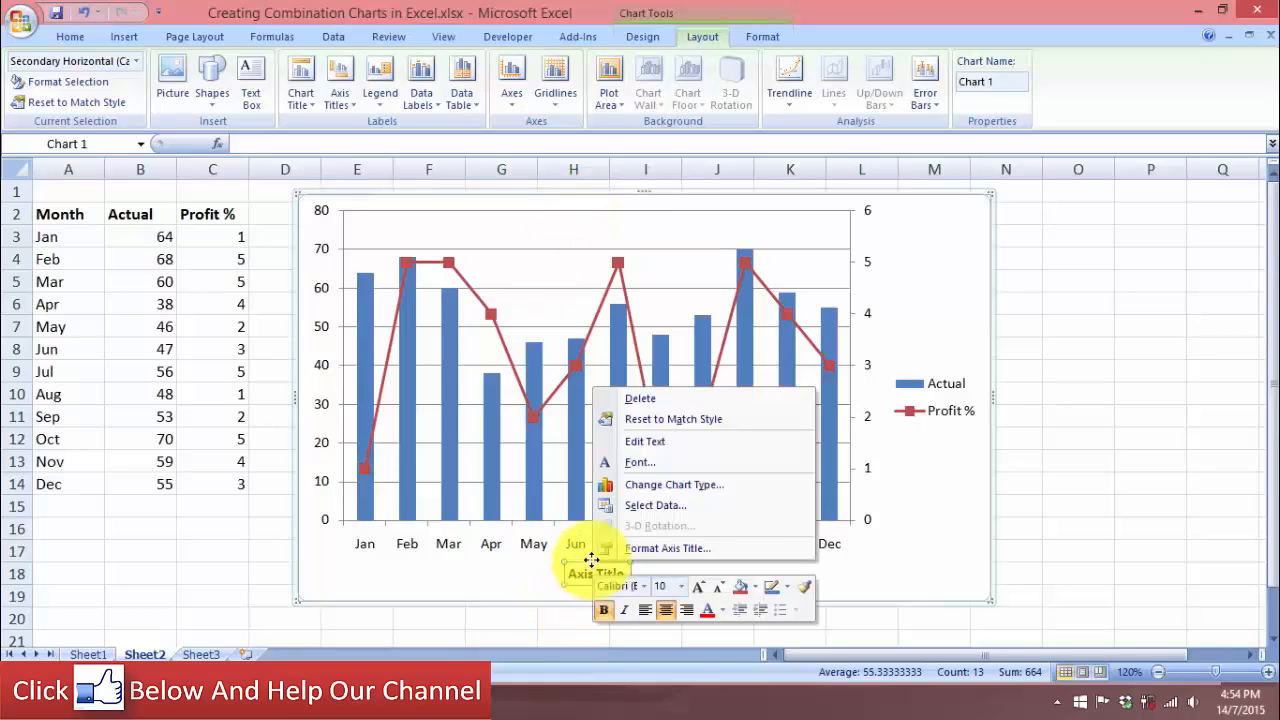
click(640, 399)
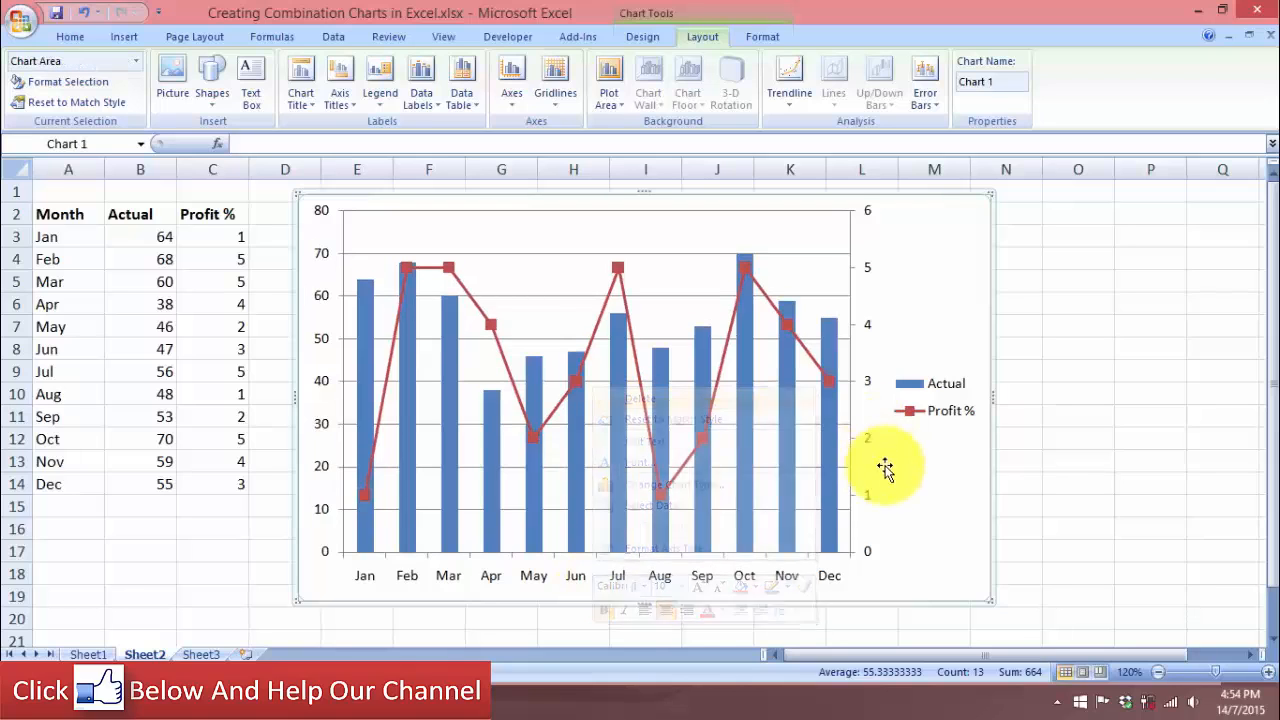
Add a secondary vertical axis title in the Vertical Title style and set its text to "Profit %".
click(340, 96)
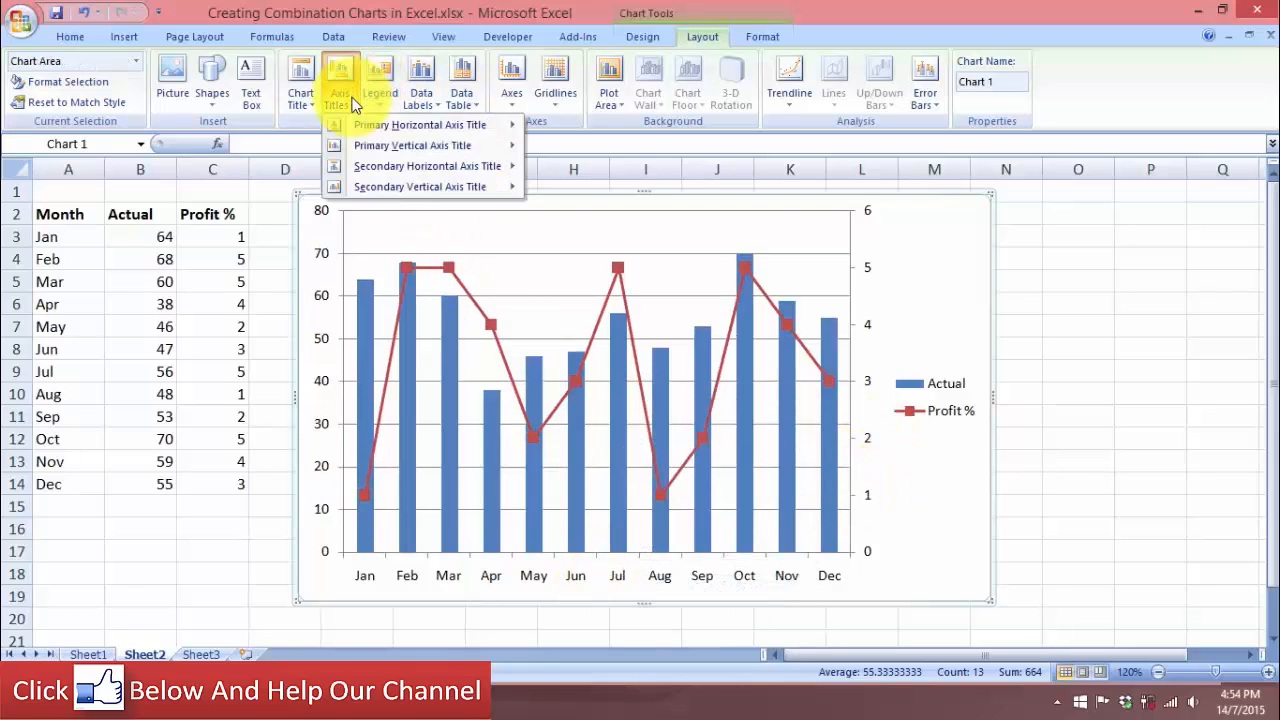
mouse_move(448, 153)
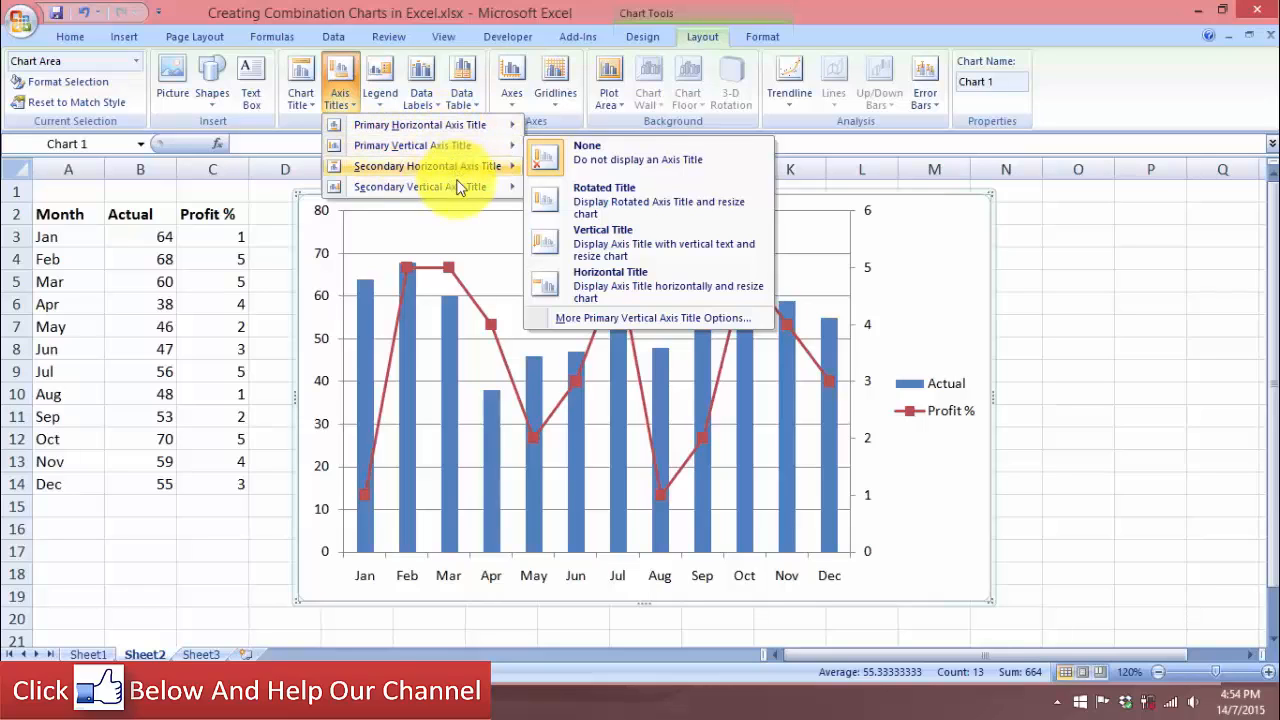
mouse_move(440, 188)
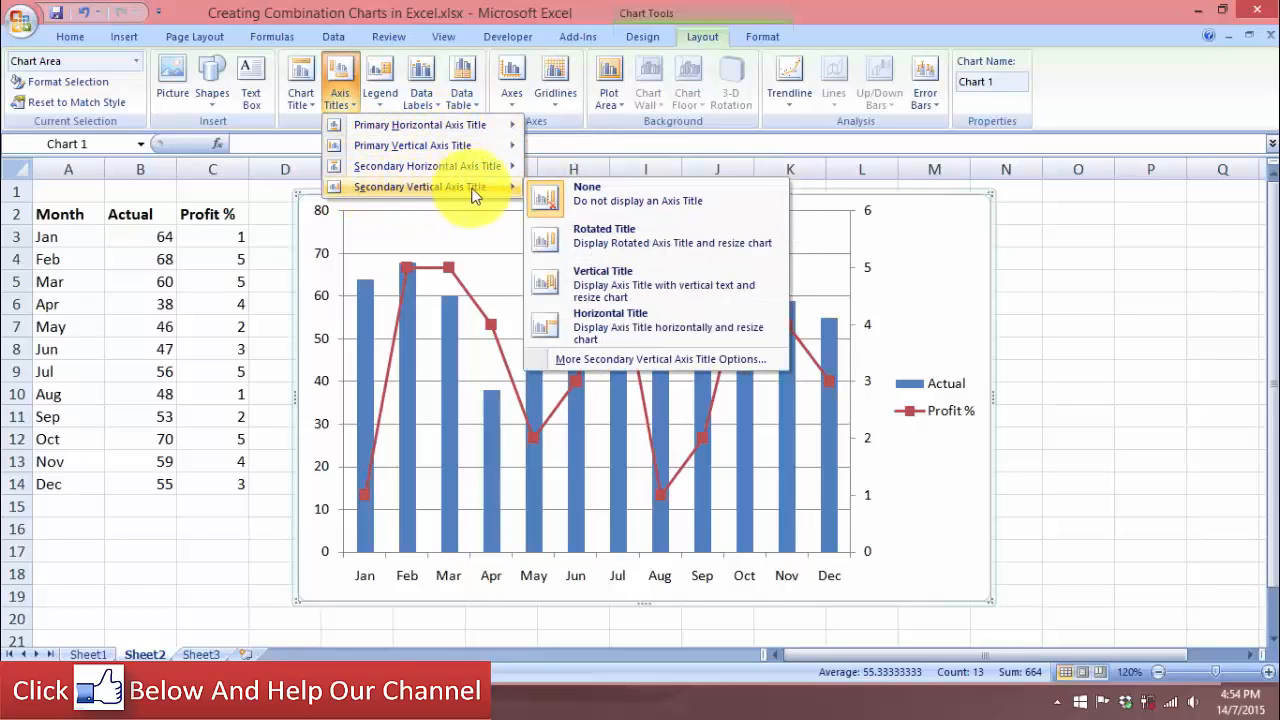
click(684, 282)
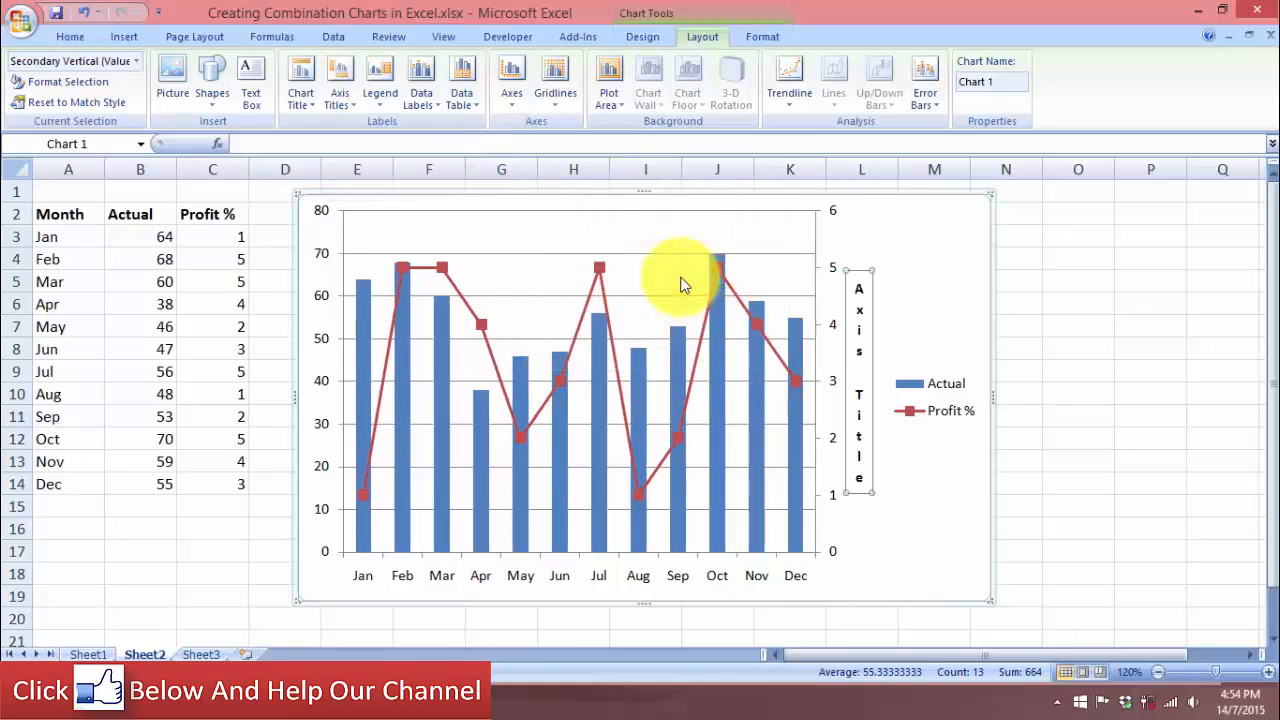
click(859, 290)
drag(859, 288, 865, 401)
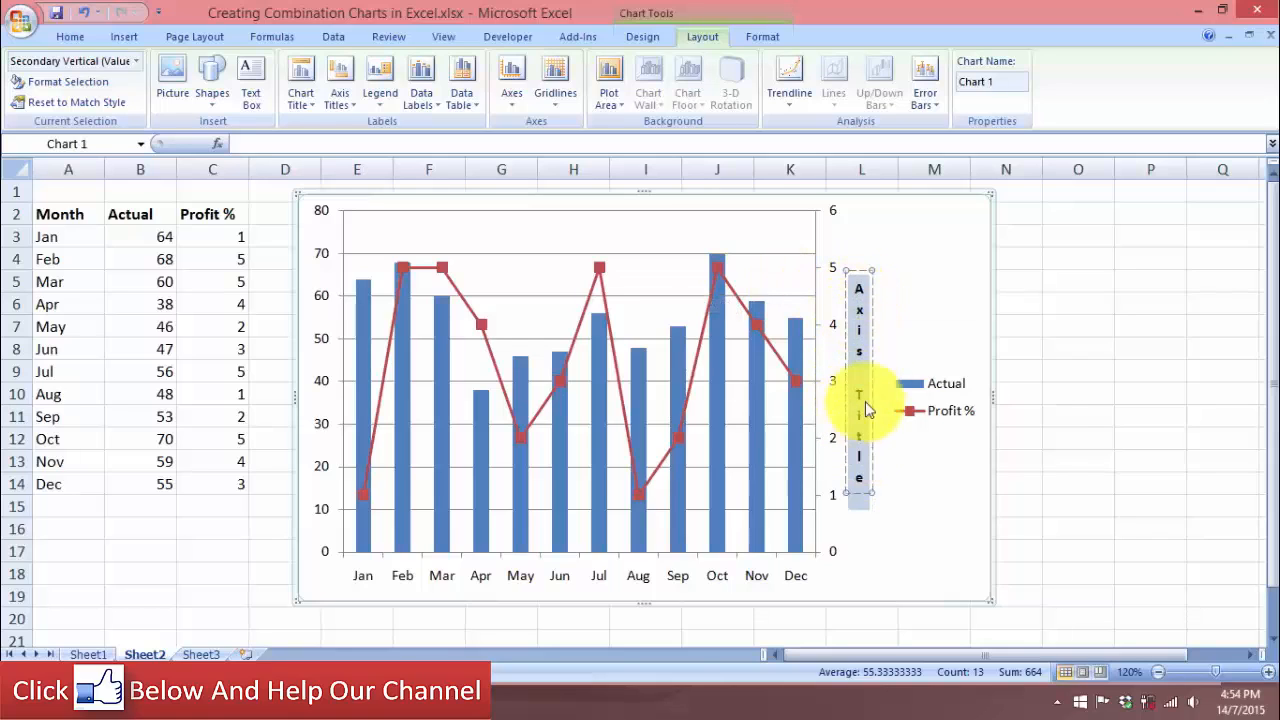
text(Profit %)
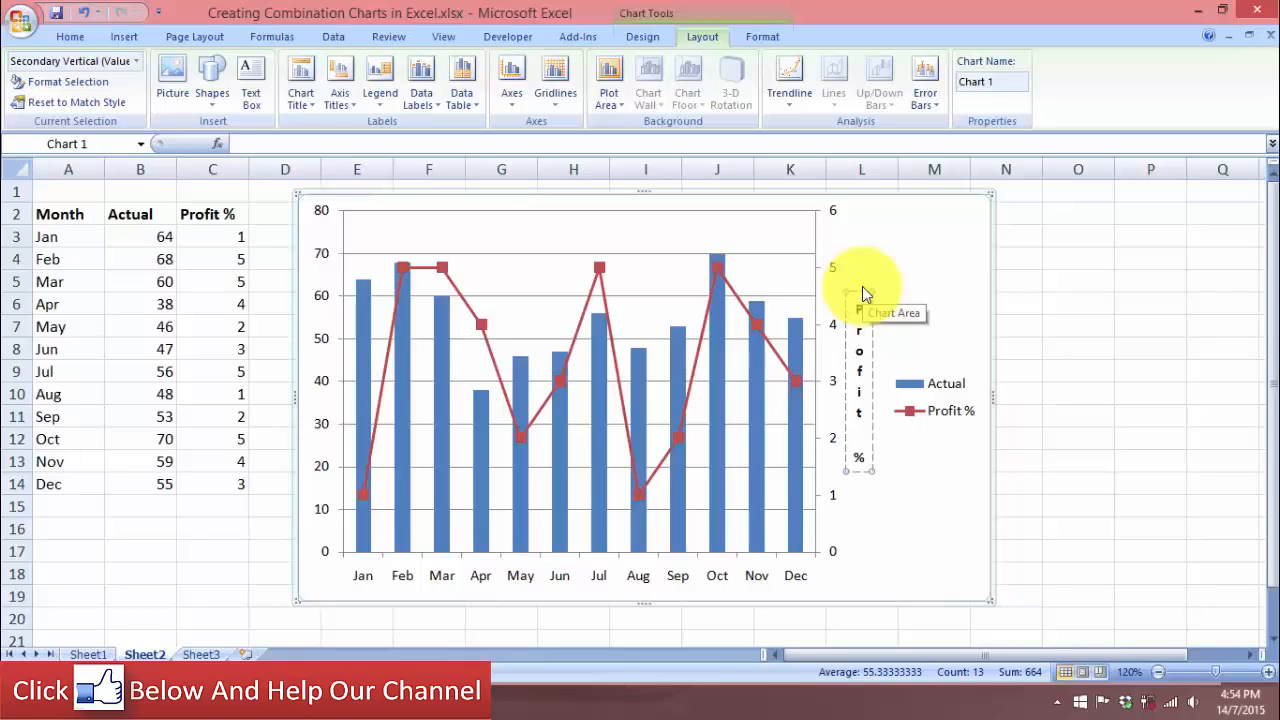
click(1122, 414)
Add a primary vertical axis title in the Vertical Title style and set its text to "Sales".
click(314, 251)
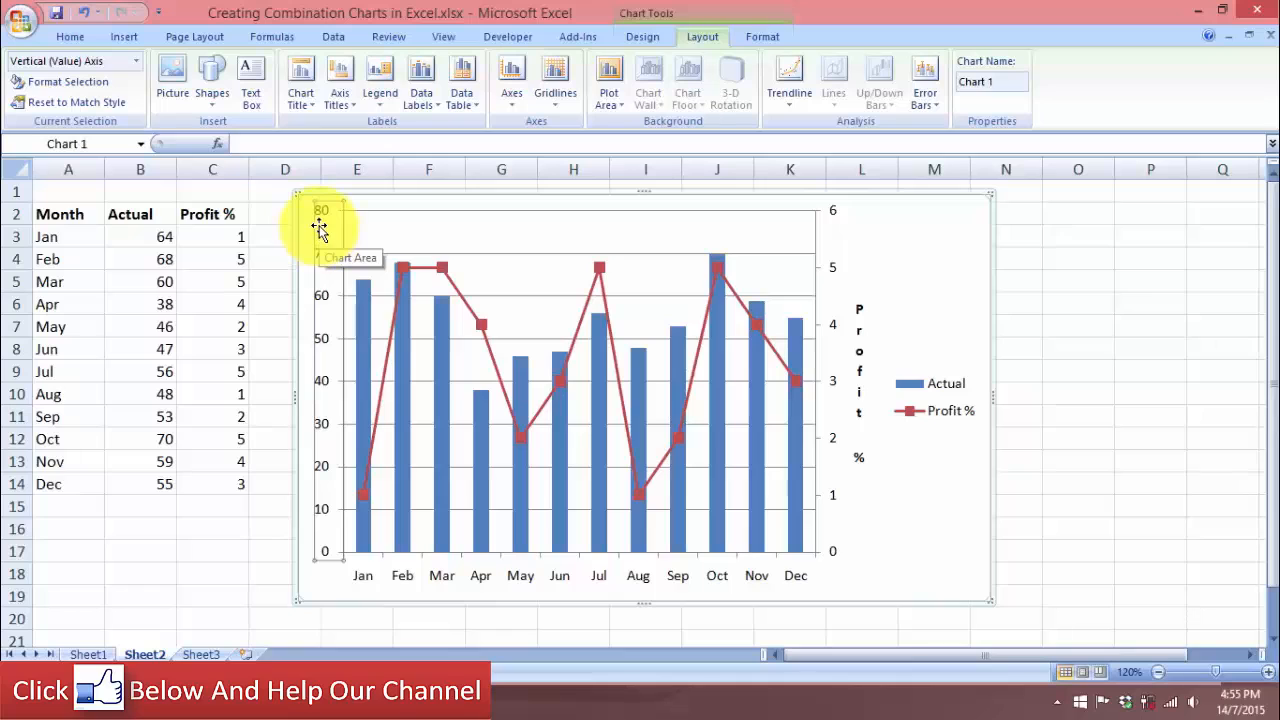
click(350, 108)
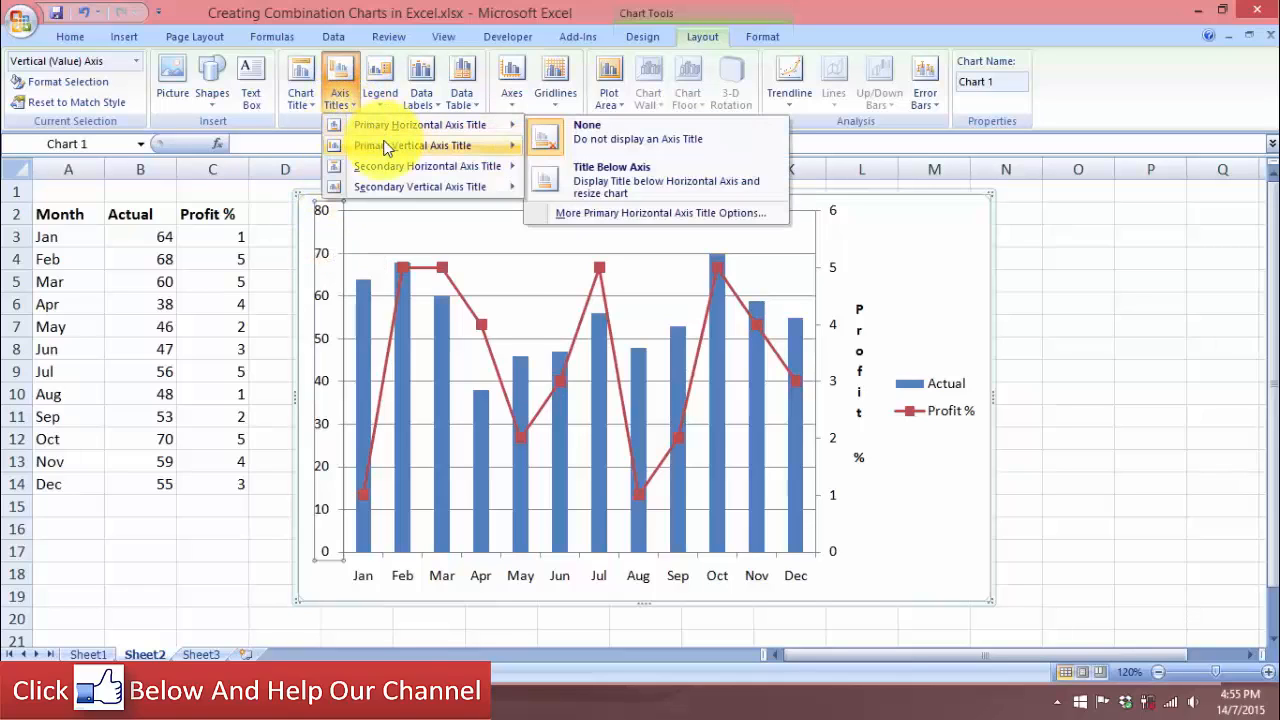
mouse_move(392, 148)
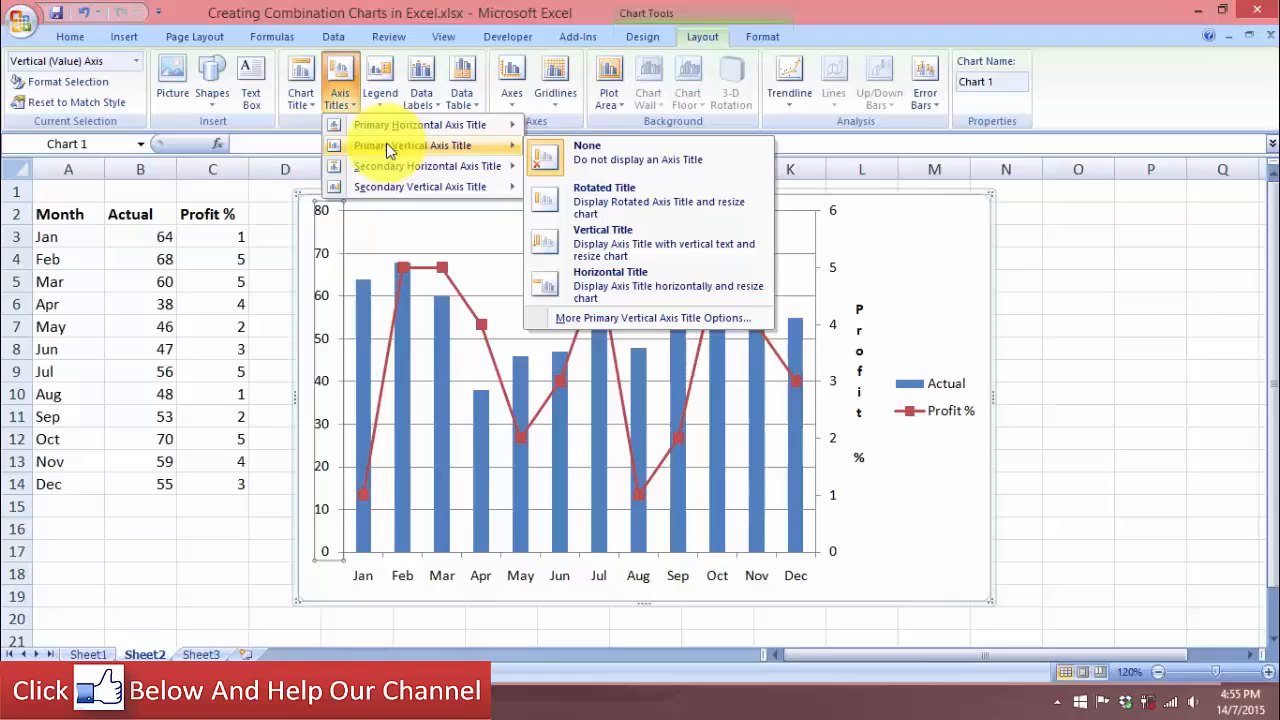
click(622, 240)
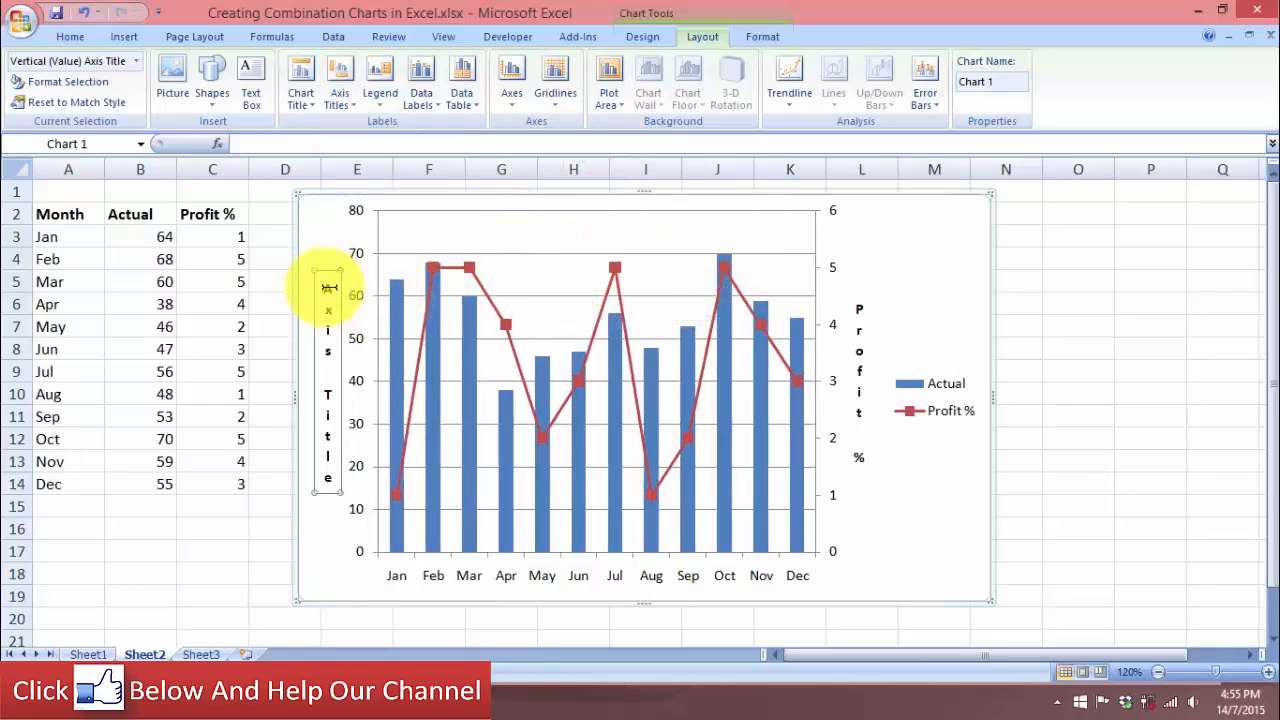
drag(329, 286, 324, 456)
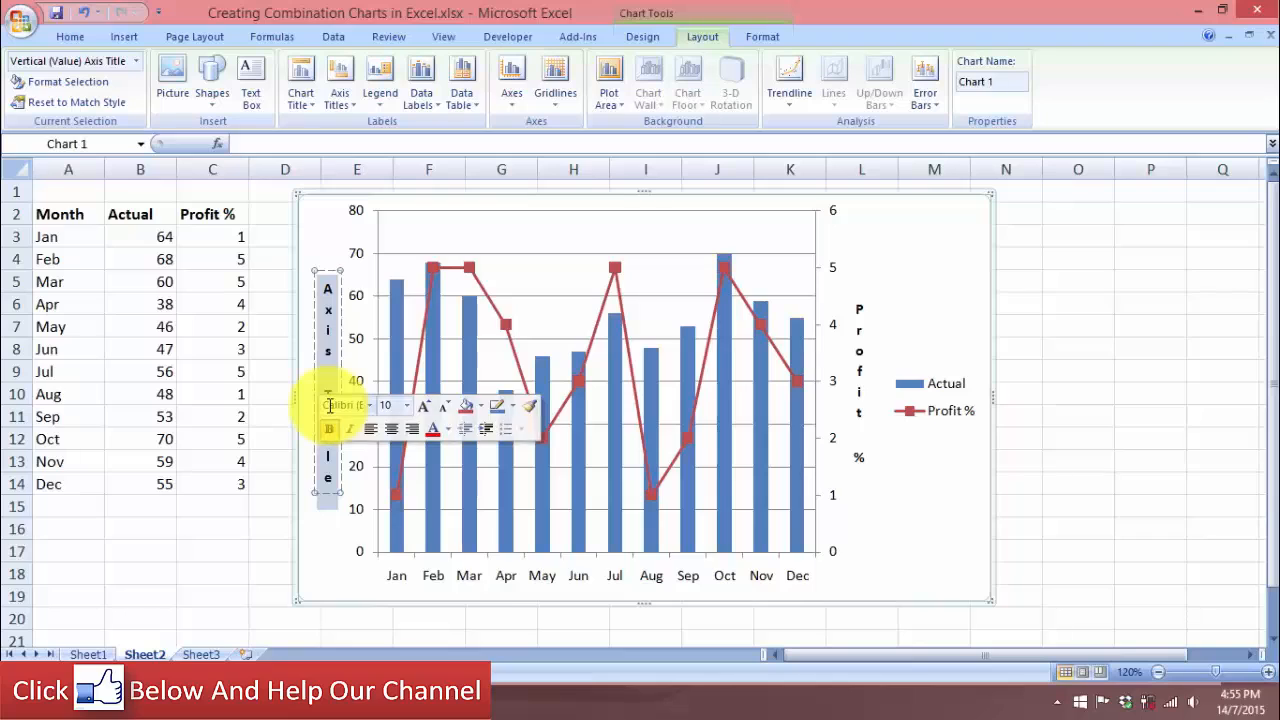
text(Sales)
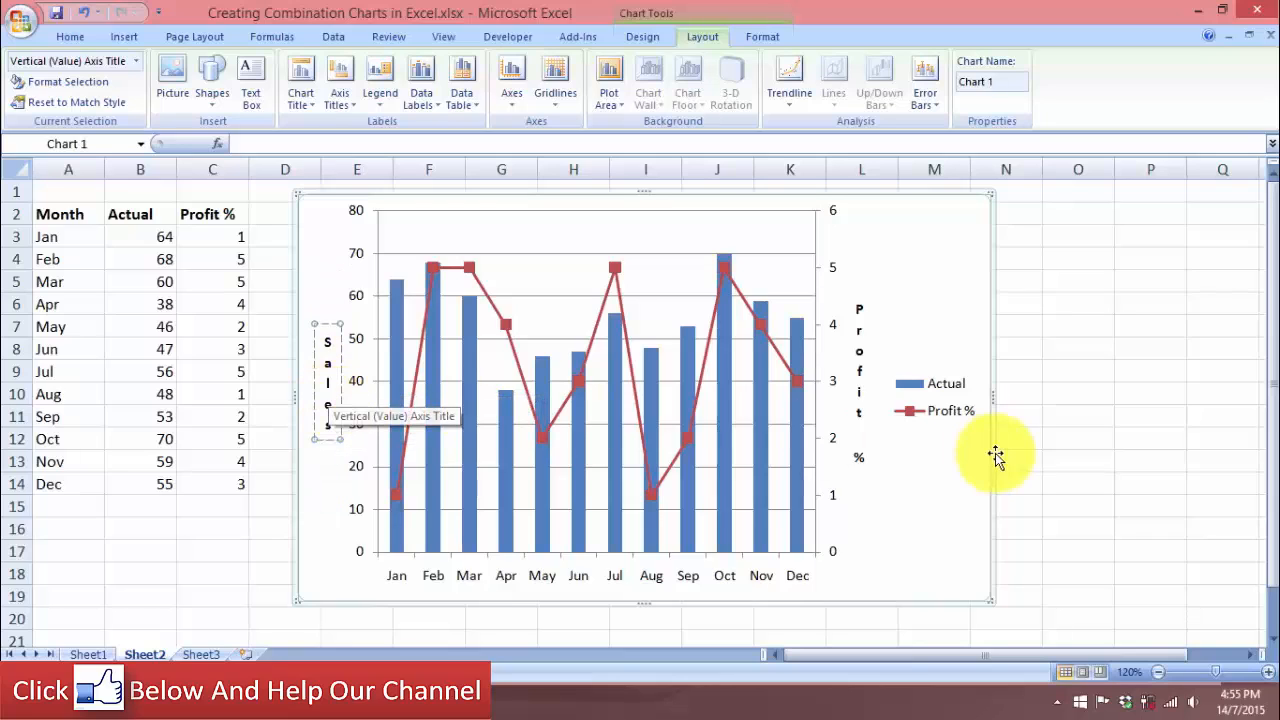
click(1064, 401)
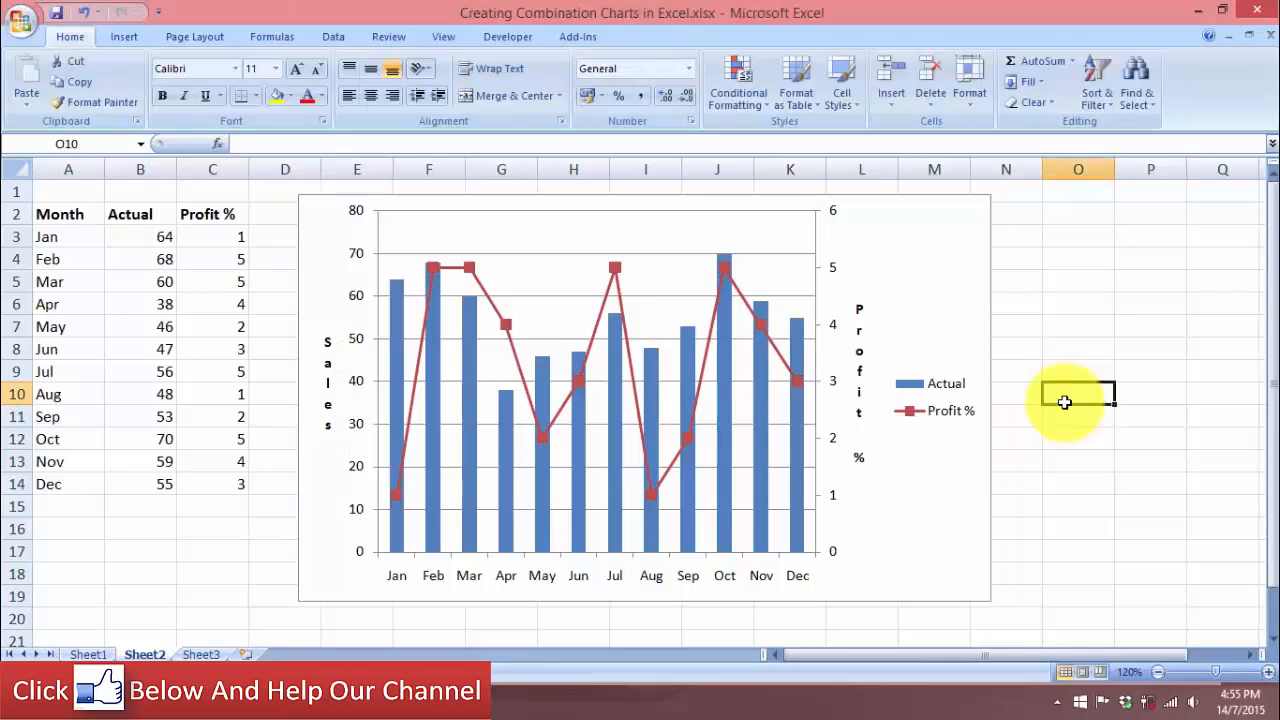